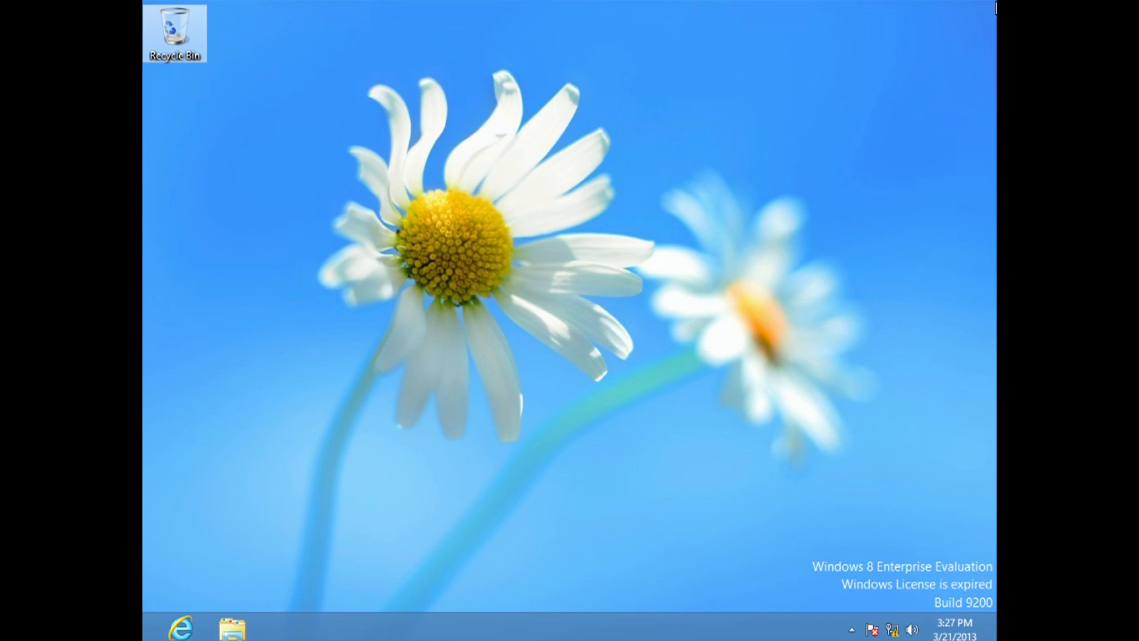
- Search the settings for "system" and open the System information window
mouse_move(994, 8)
click(965, 154)
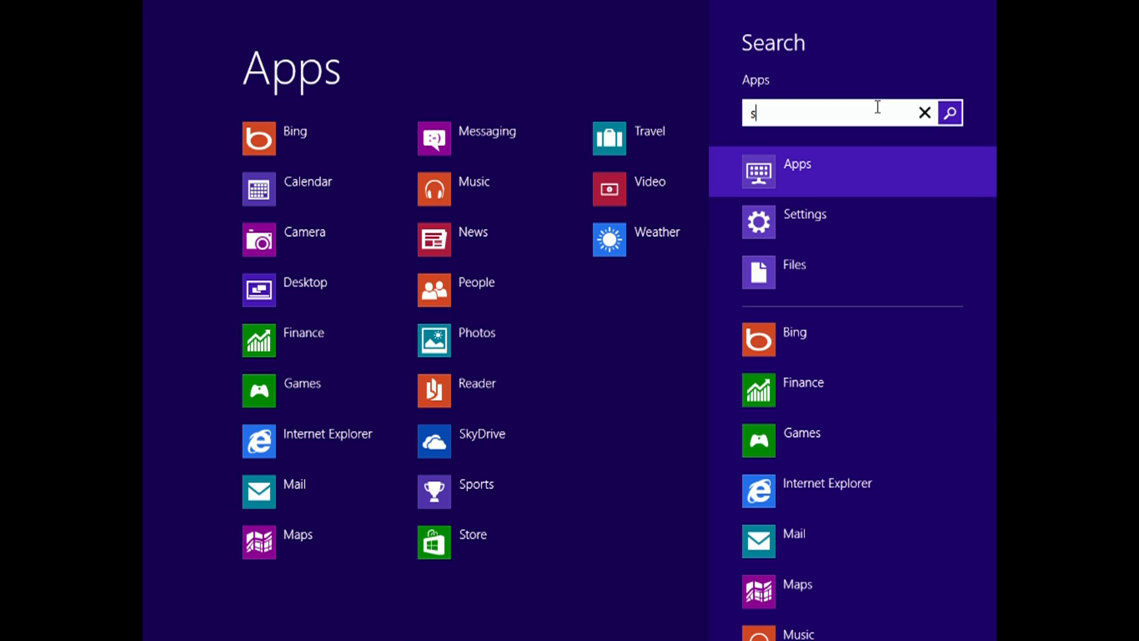
text(system)
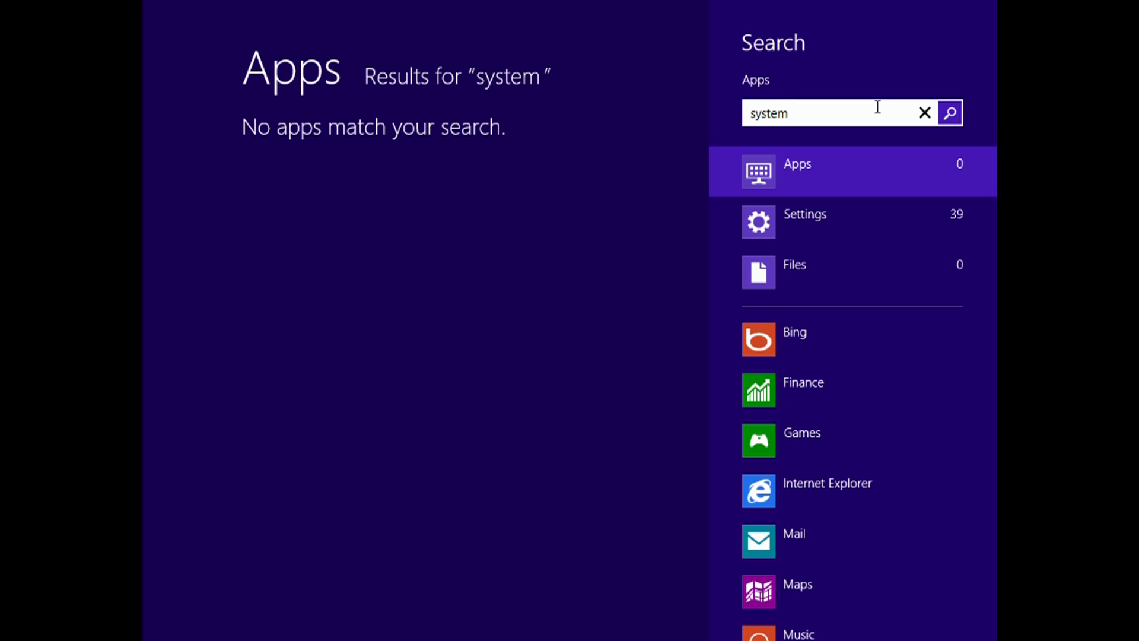
click(850, 221)
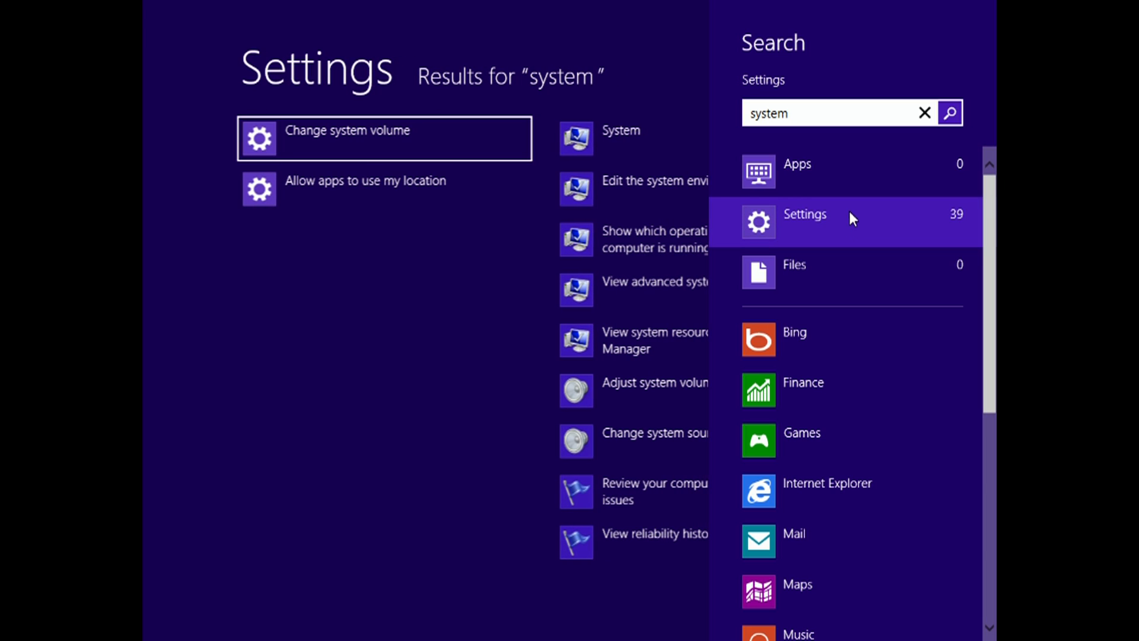
click(600, 137)
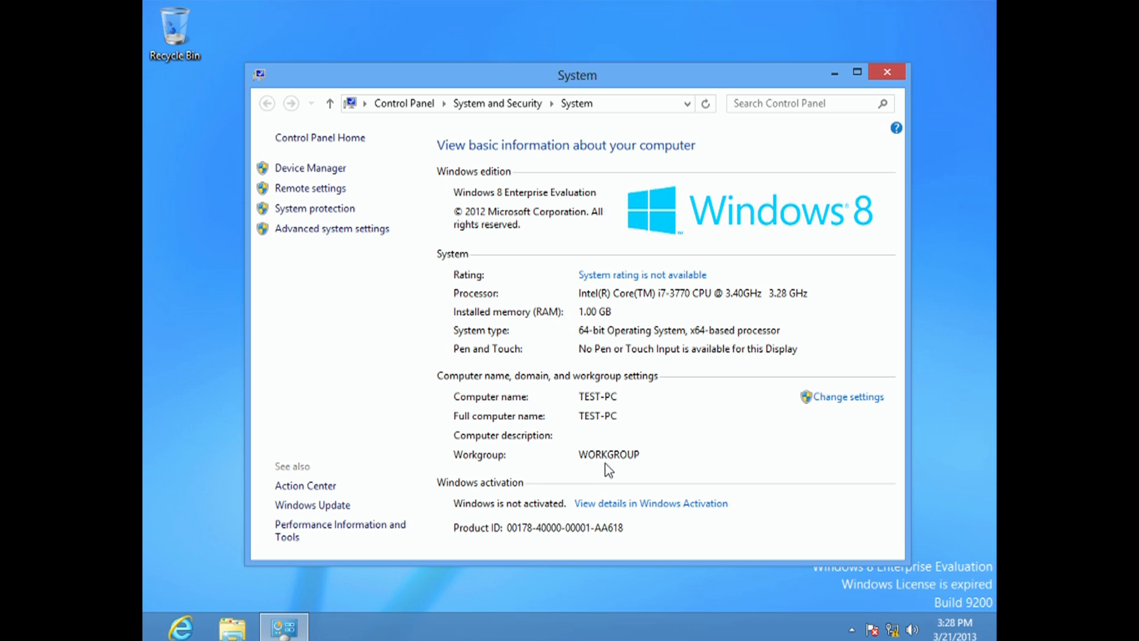
- Switch to the 2012 Server virtual machine and reopen Active Directory Users and Computers from Server Manager
mouse_move(689, 639)
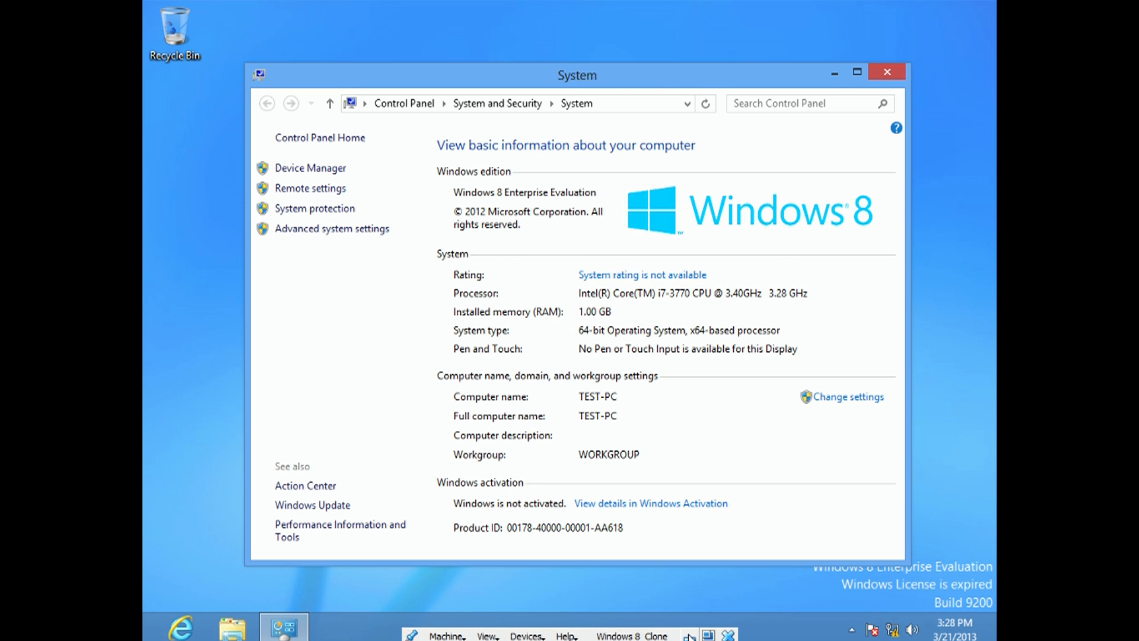
click(689, 636)
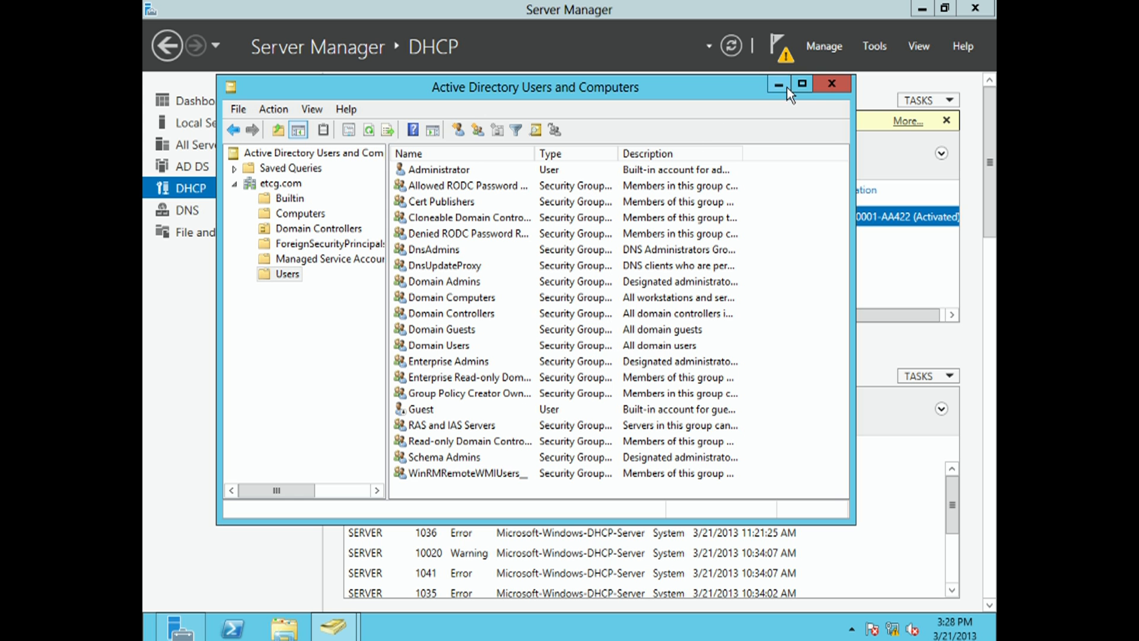
click(831, 85)
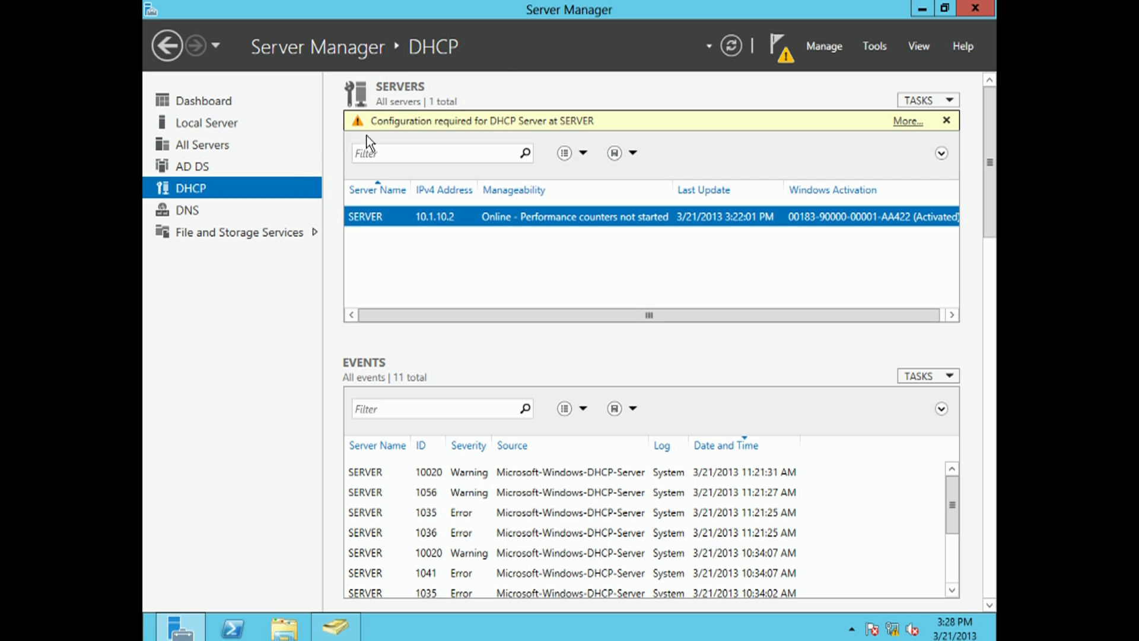
click(877, 46)
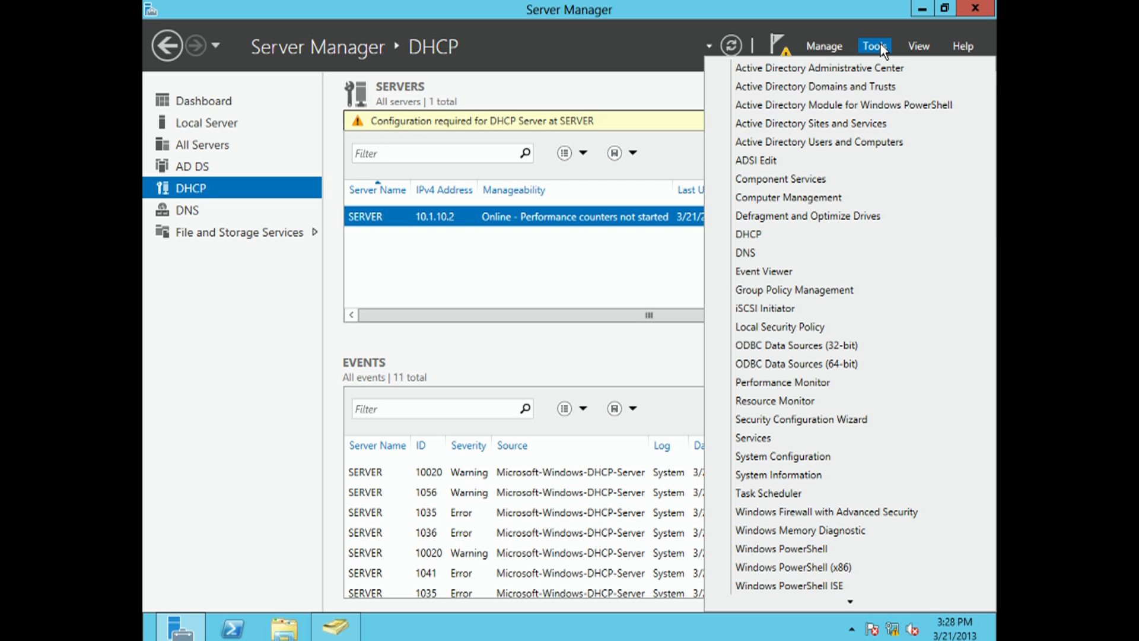
click(884, 141)
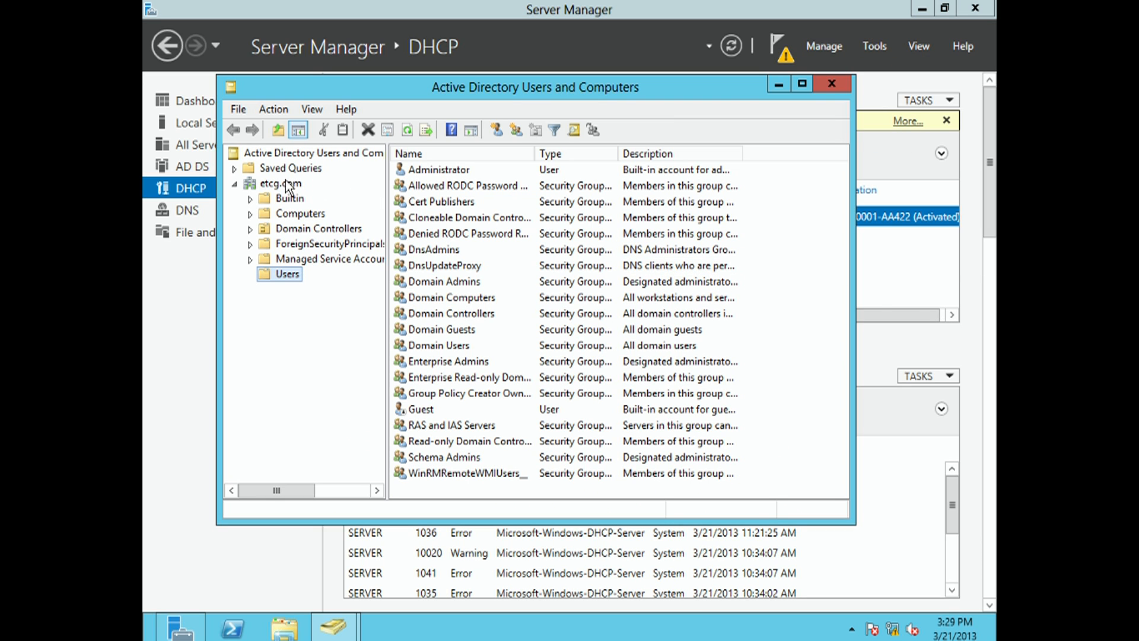
- Show the expanded etcg.com domain in a maximized window with a widened console tree
click(280, 184)
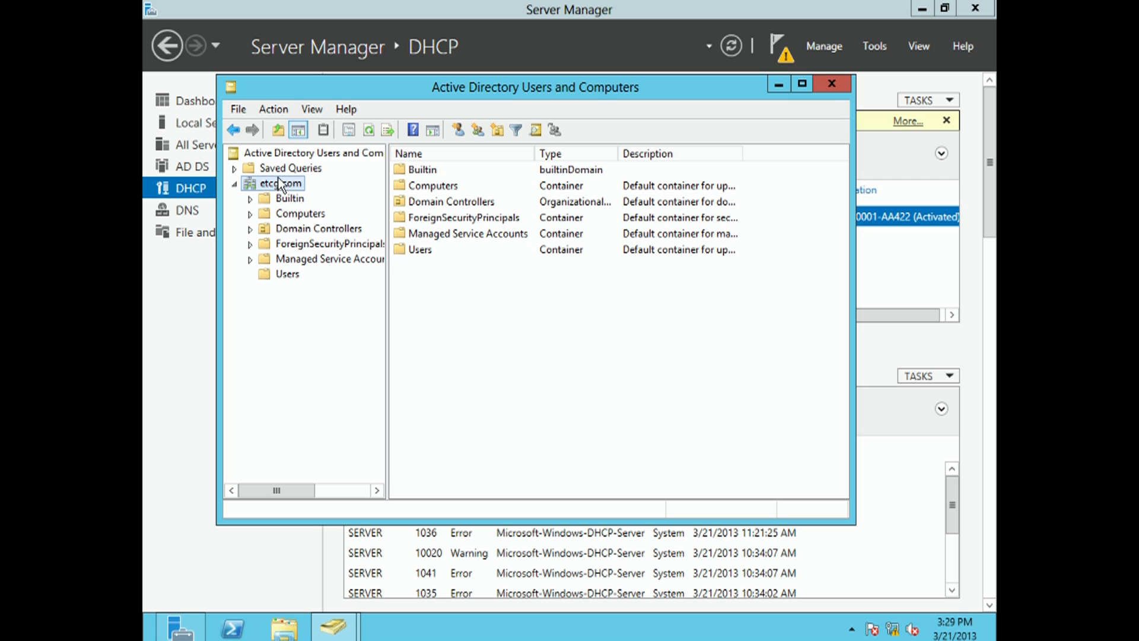
click(236, 187)
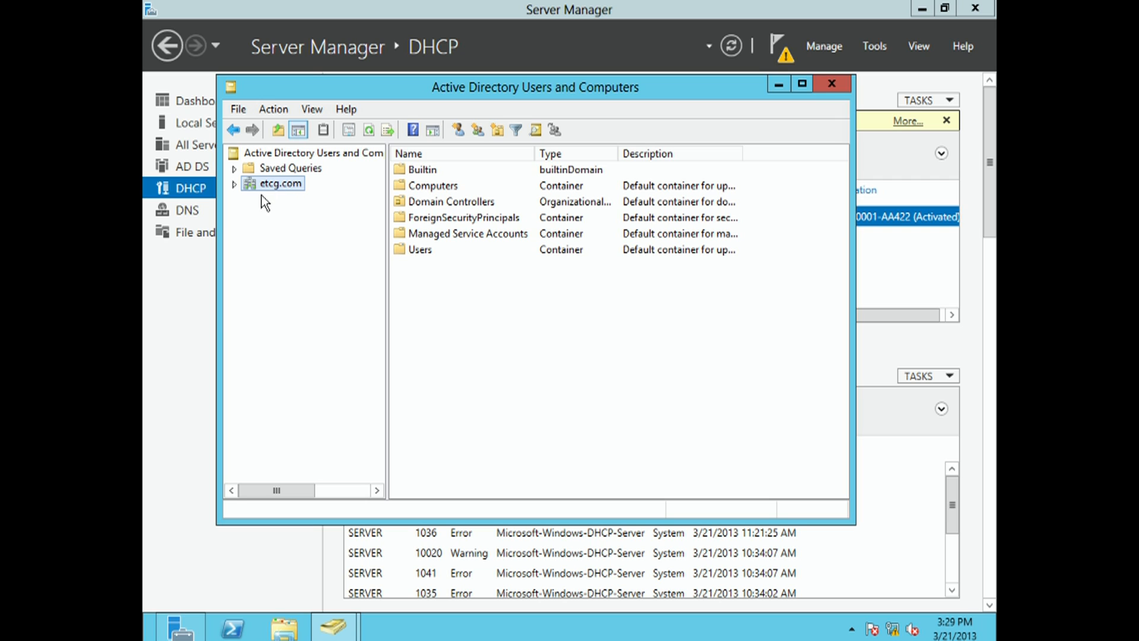
click(233, 185)
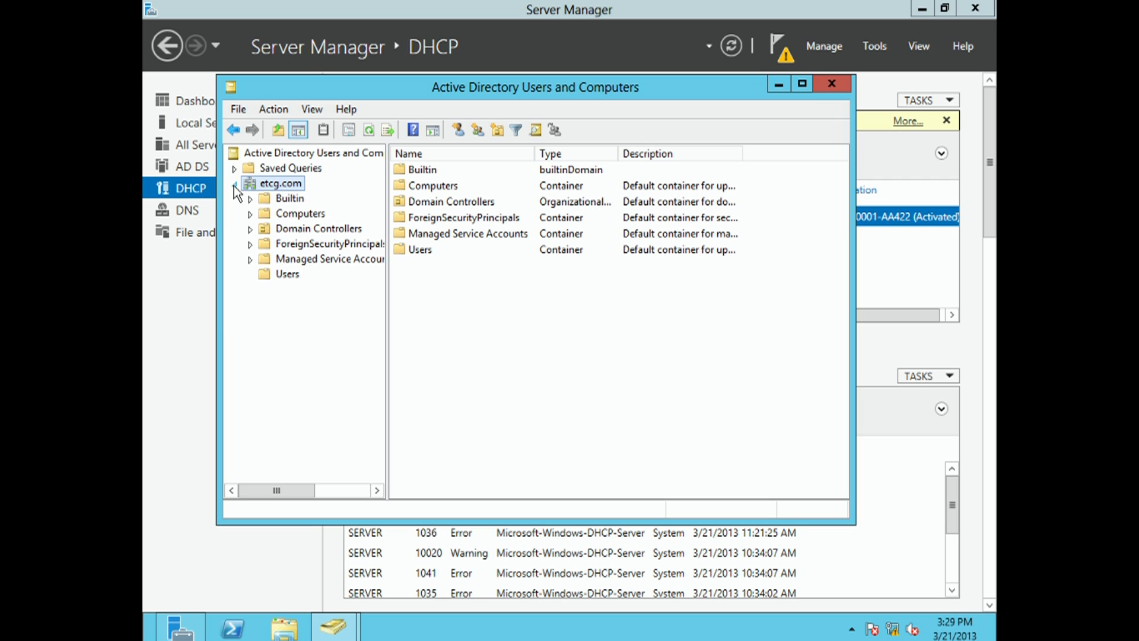
click(801, 86)
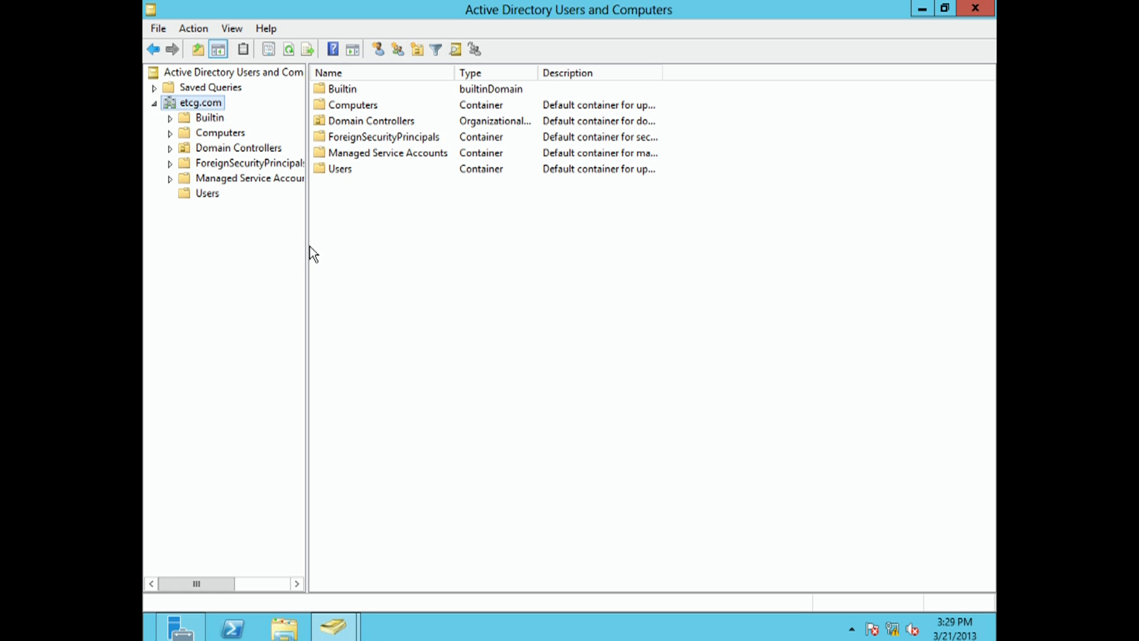
drag(306, 246, 393, 247)
- Examine the contents of the etcg.com containers, including Builtin, Computers, Domain Controllers, ForeignSecurityPrincipals, Managed Service Accounts and Users
click(214, 118)
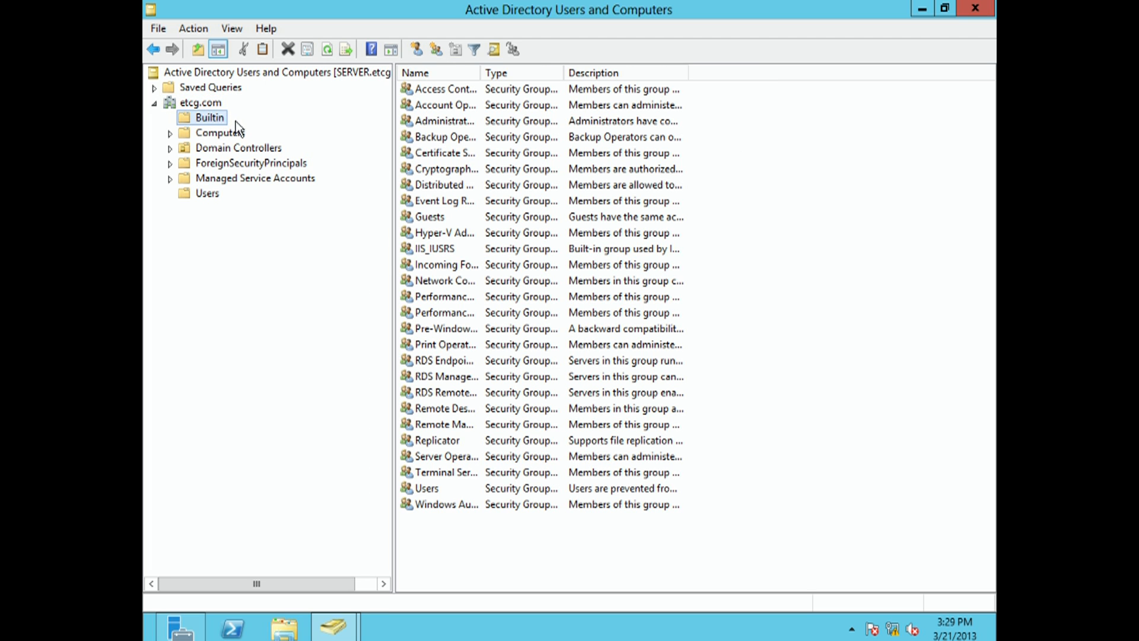
click(241, 134)
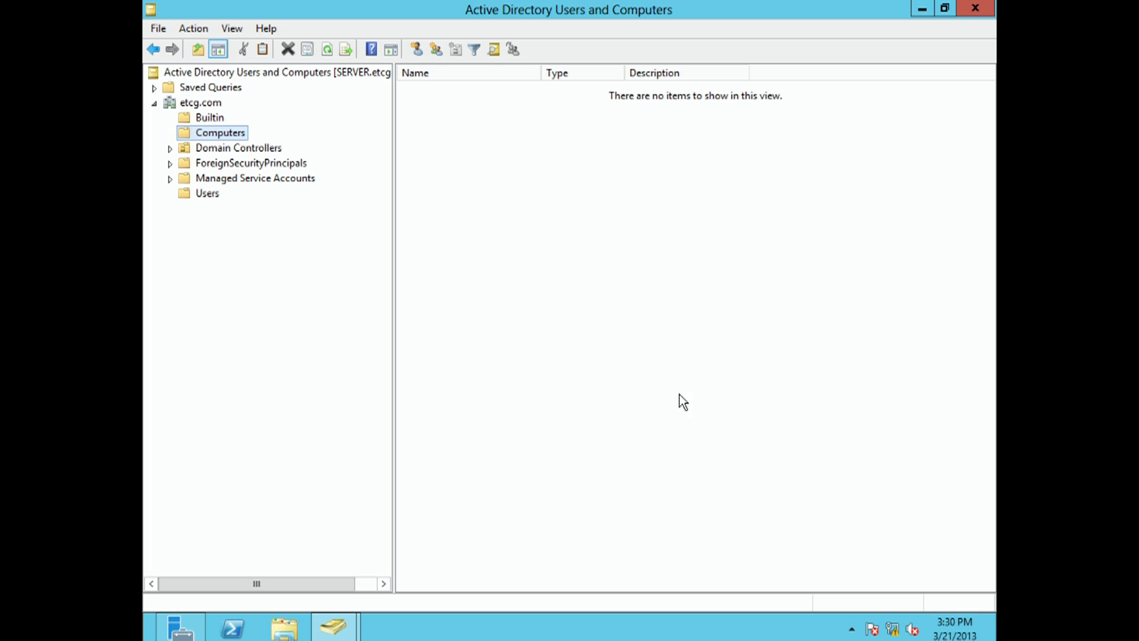
click(246, 150)
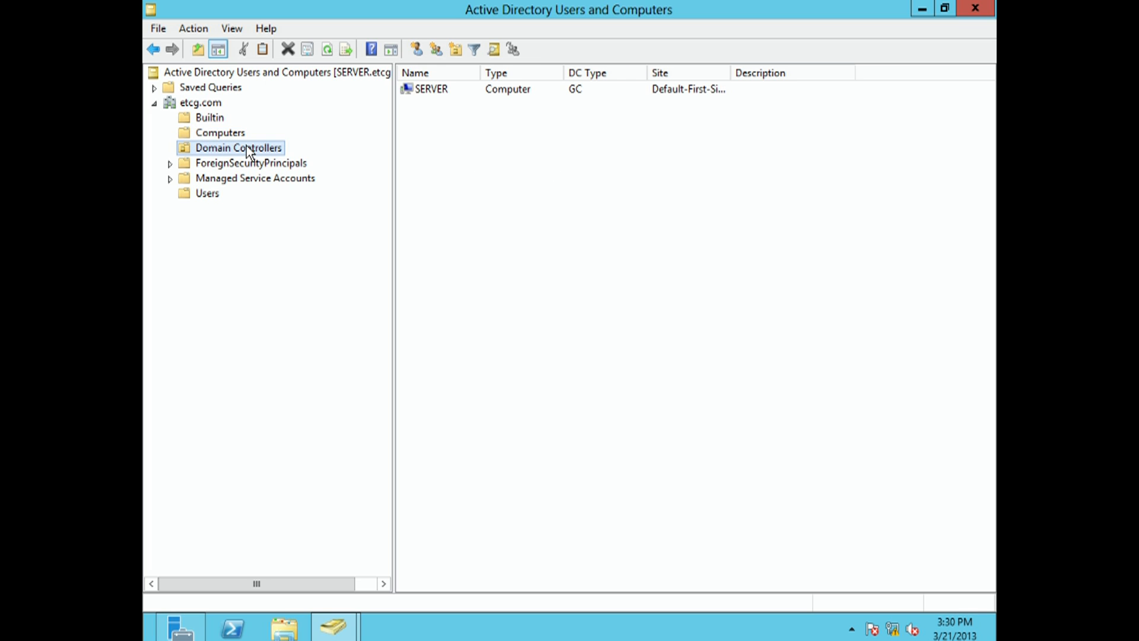
click(429, 90)
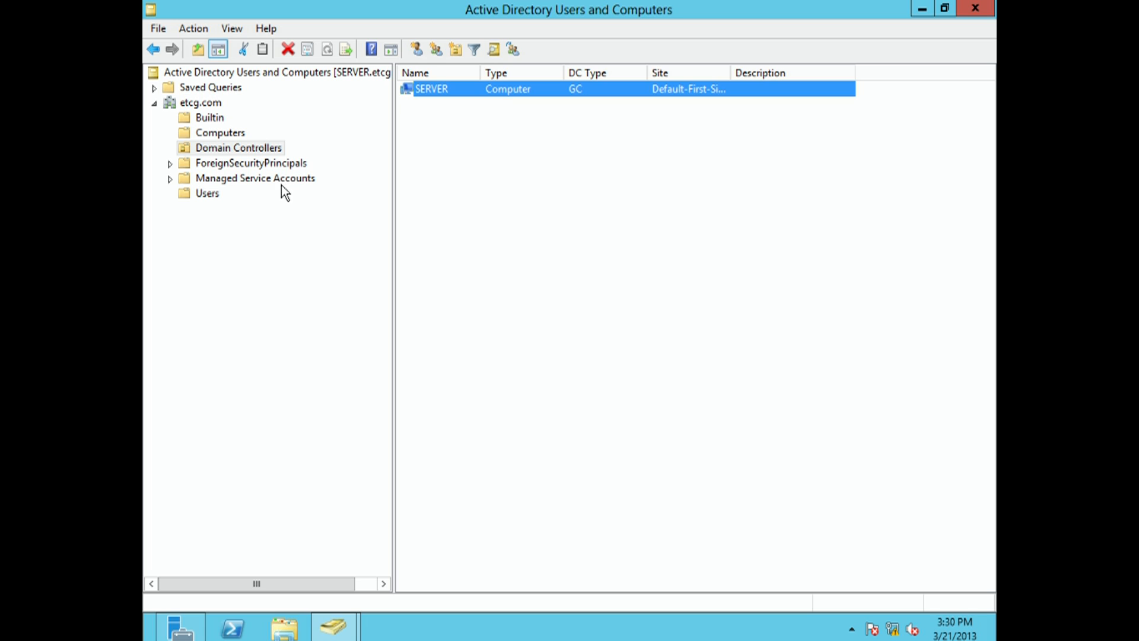
click(274, 163)
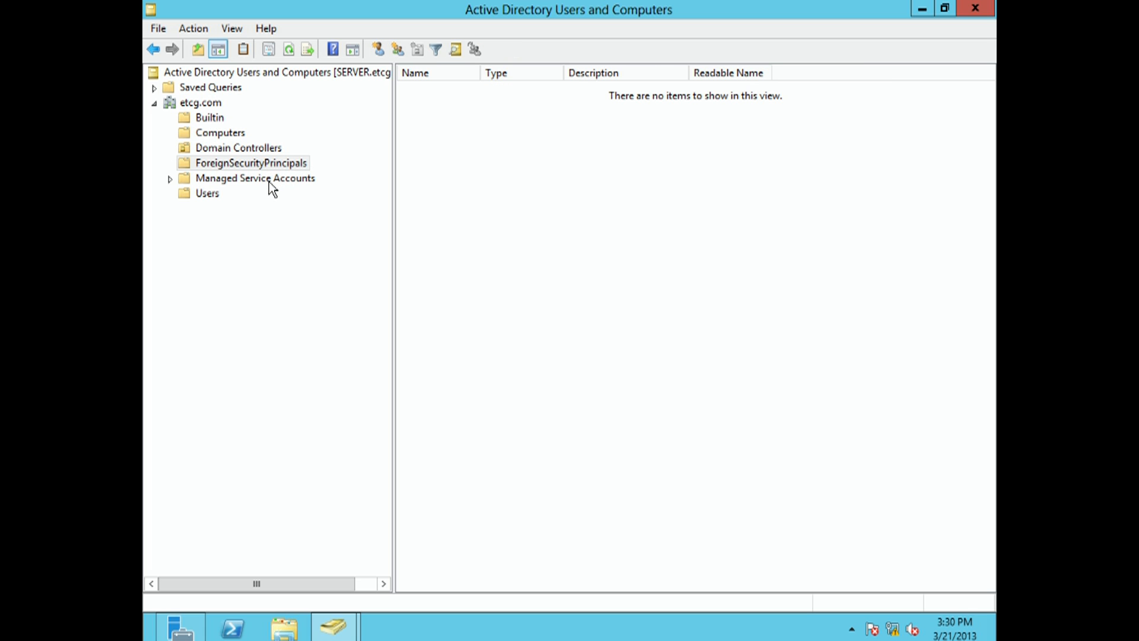
click(269, 179)
click(216, 196)
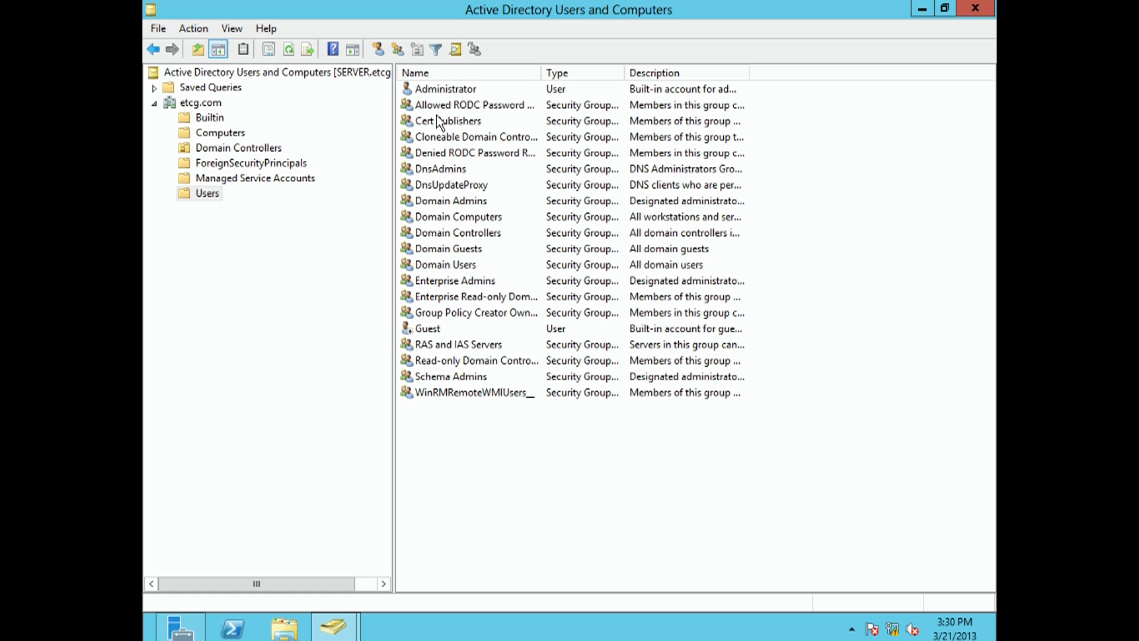
click(445, 91)
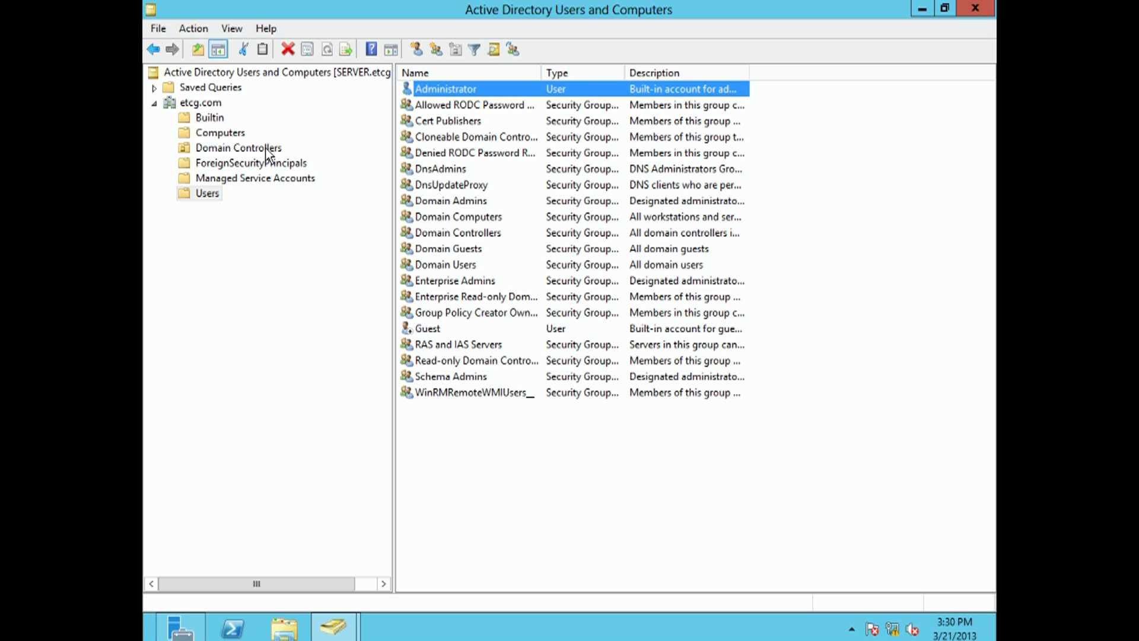
click(229, 136)
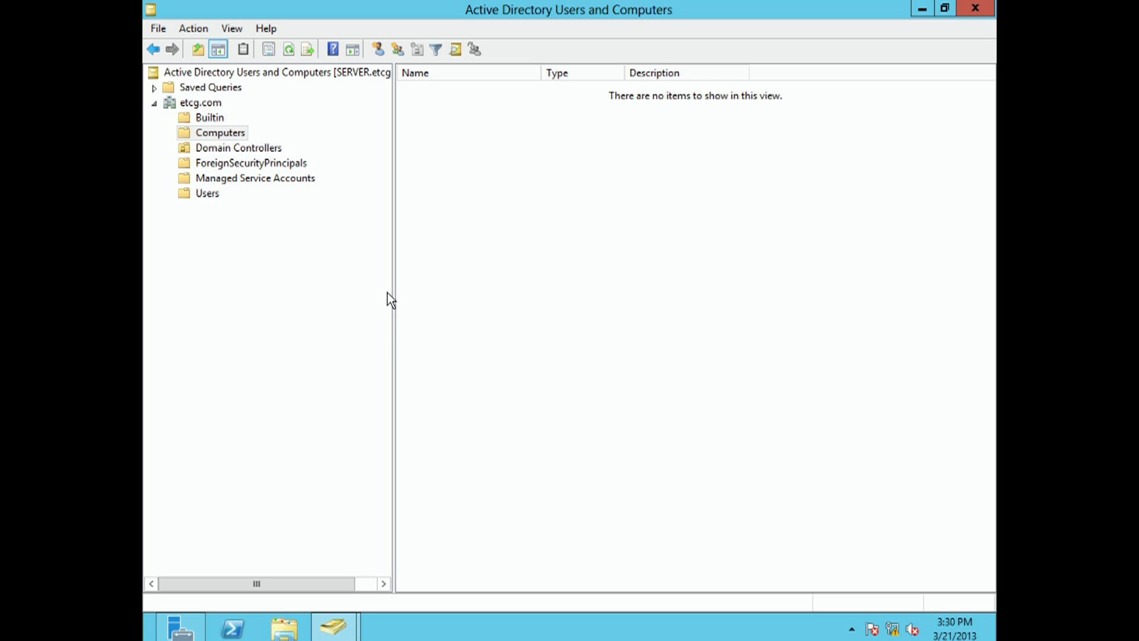
- Switch back to the Windows 8 Clone virtual machine
mouse_move(528, 638)
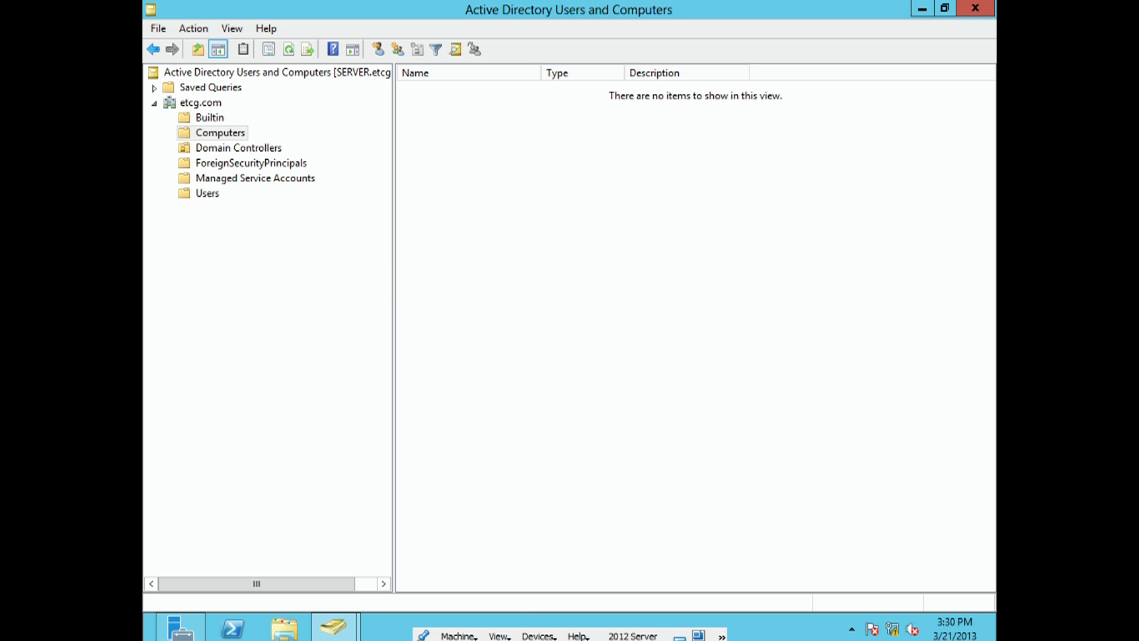
click(678, 636)
click(366, 274)
double_click(365, 274)
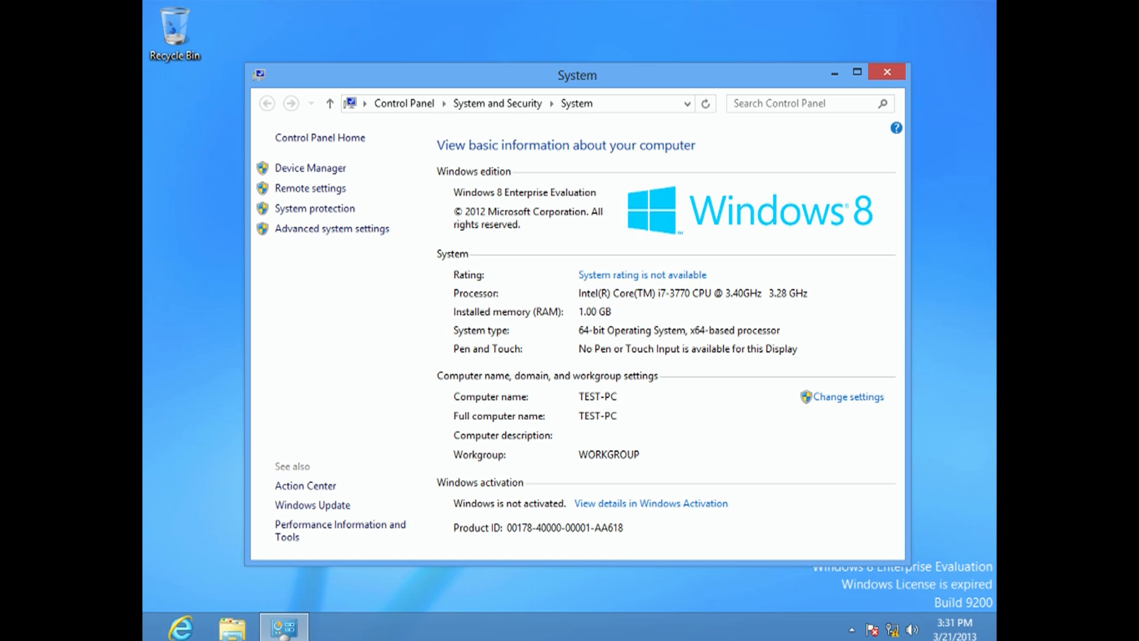
- Run ipconfig in a Command Prompt to check the client's network configuration, and close the window
right_click(148, 638)
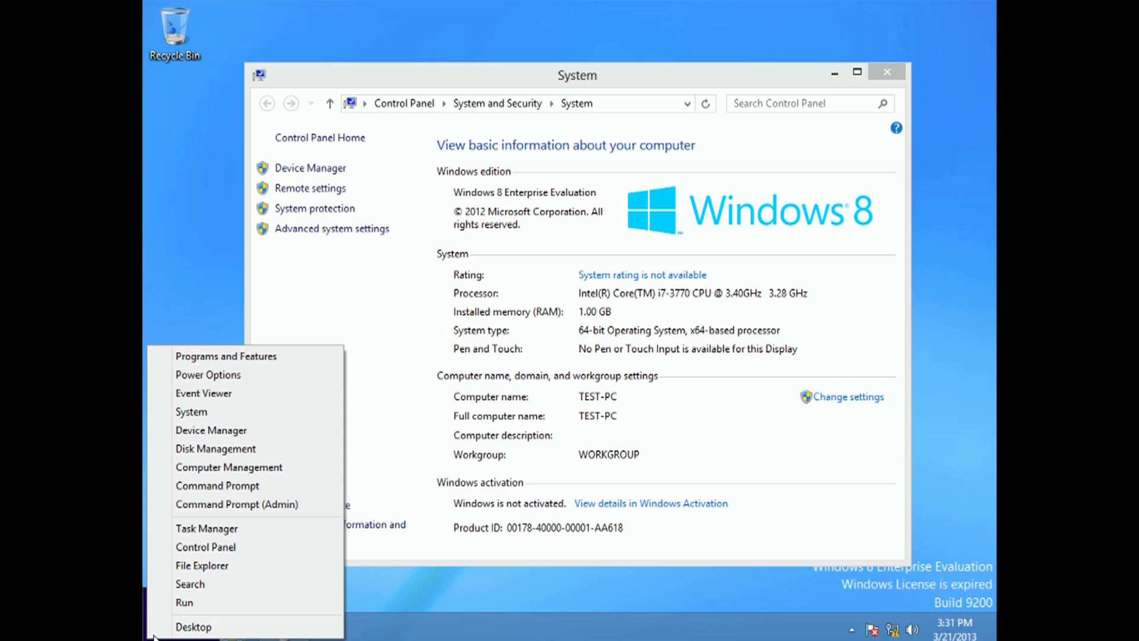
click(216, 490)
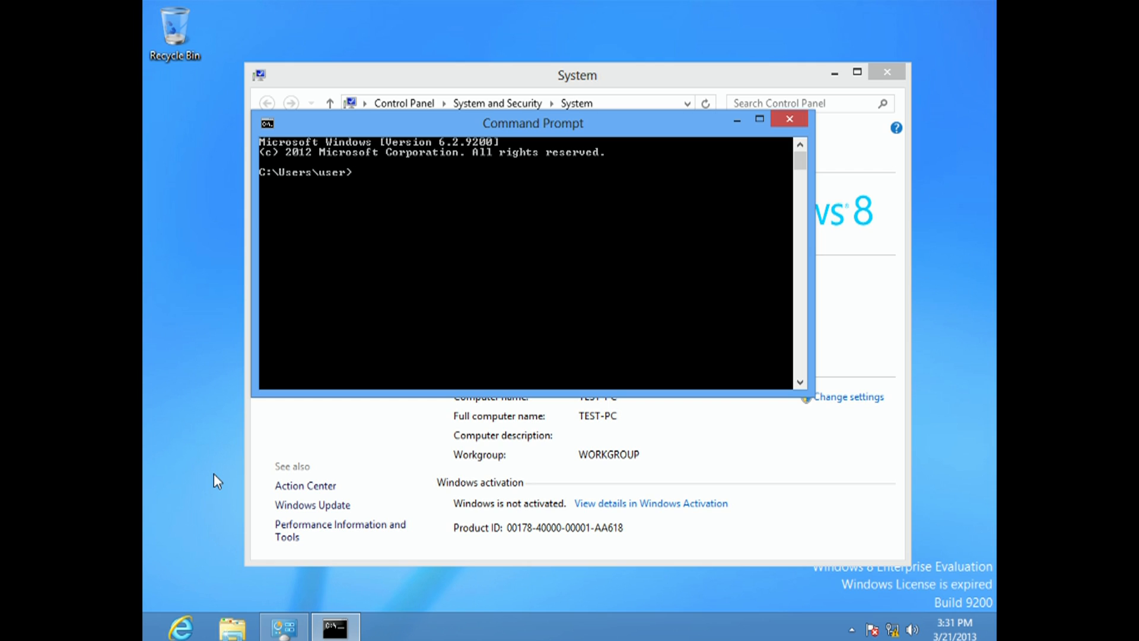
text(ipconfig)
key(Return)
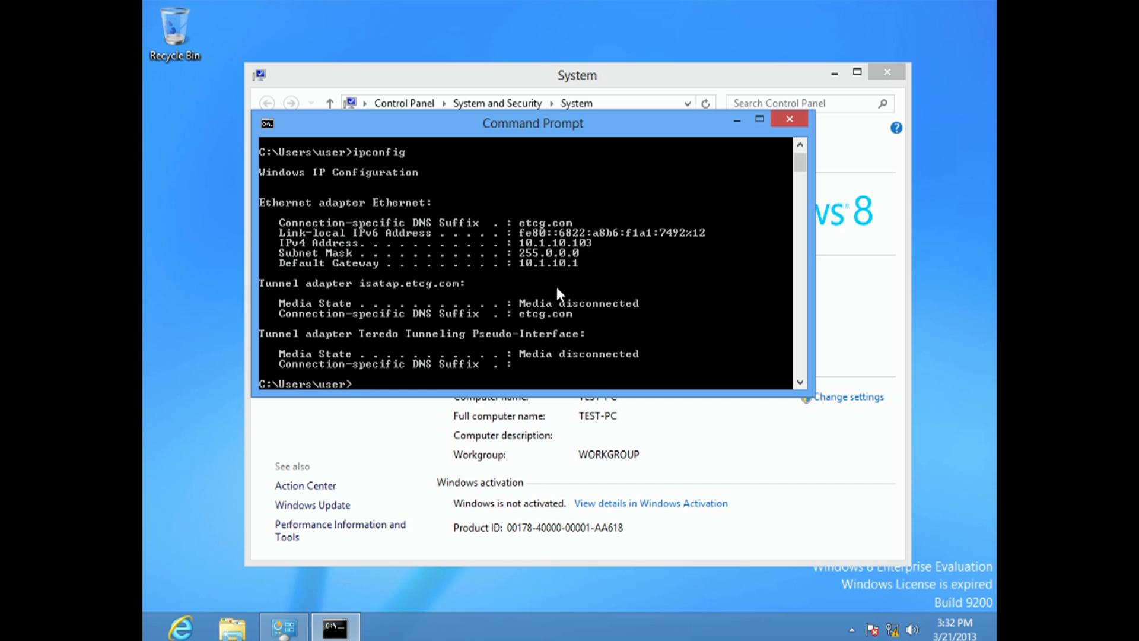
click(787, 120)
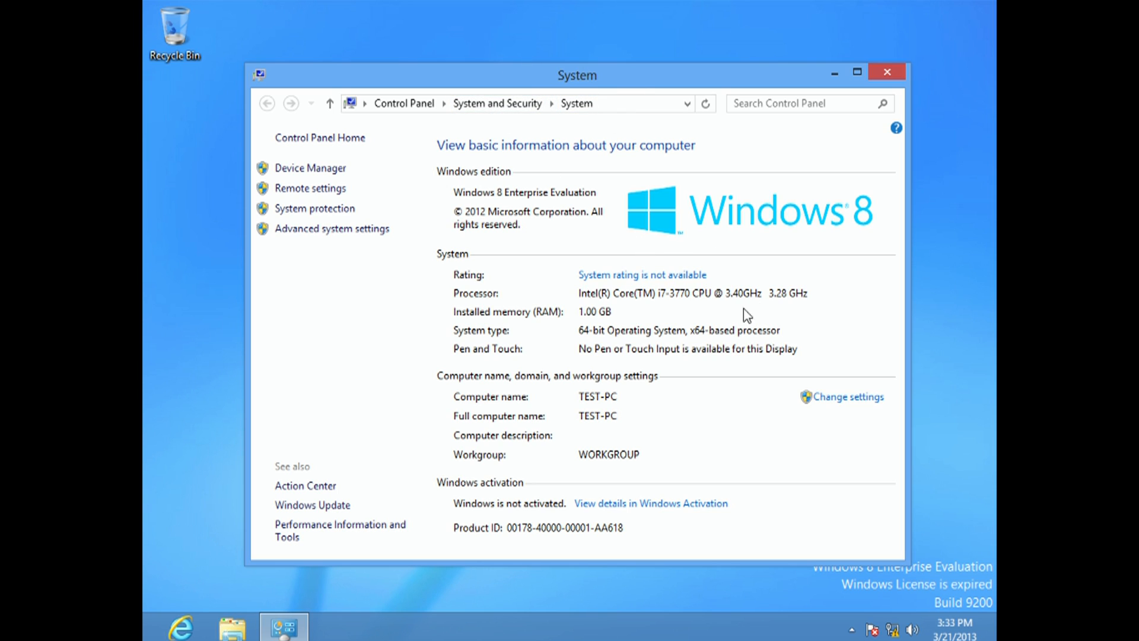
- Start the Join a Domain or Workgroup wizard for a business network with a domain and proceed to the account details
click(848, 403)
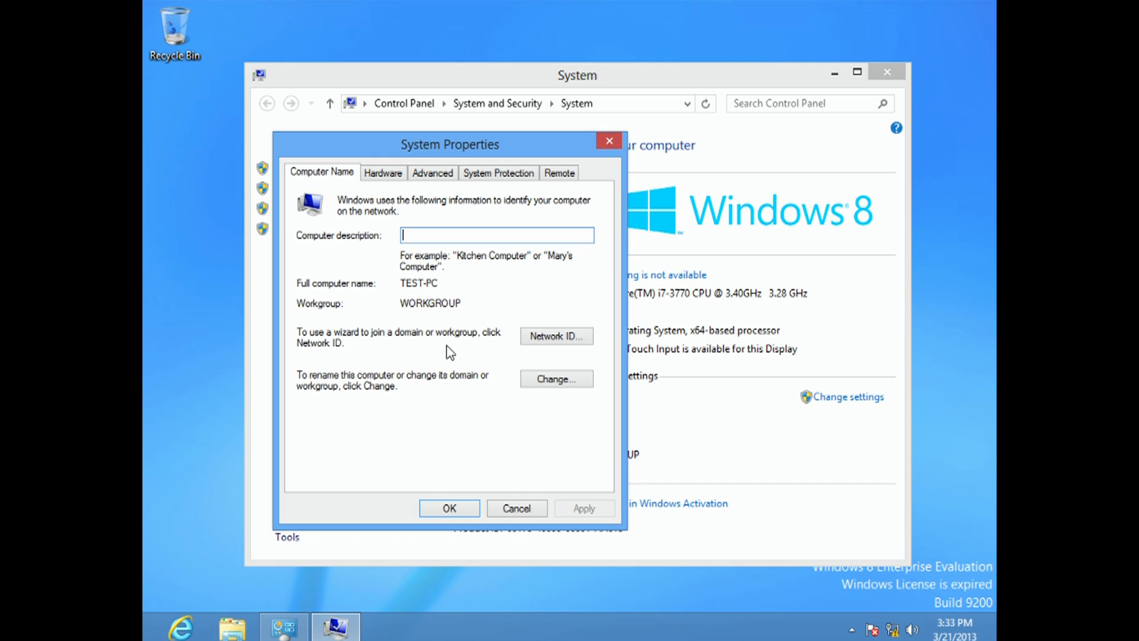
click(556, 343)
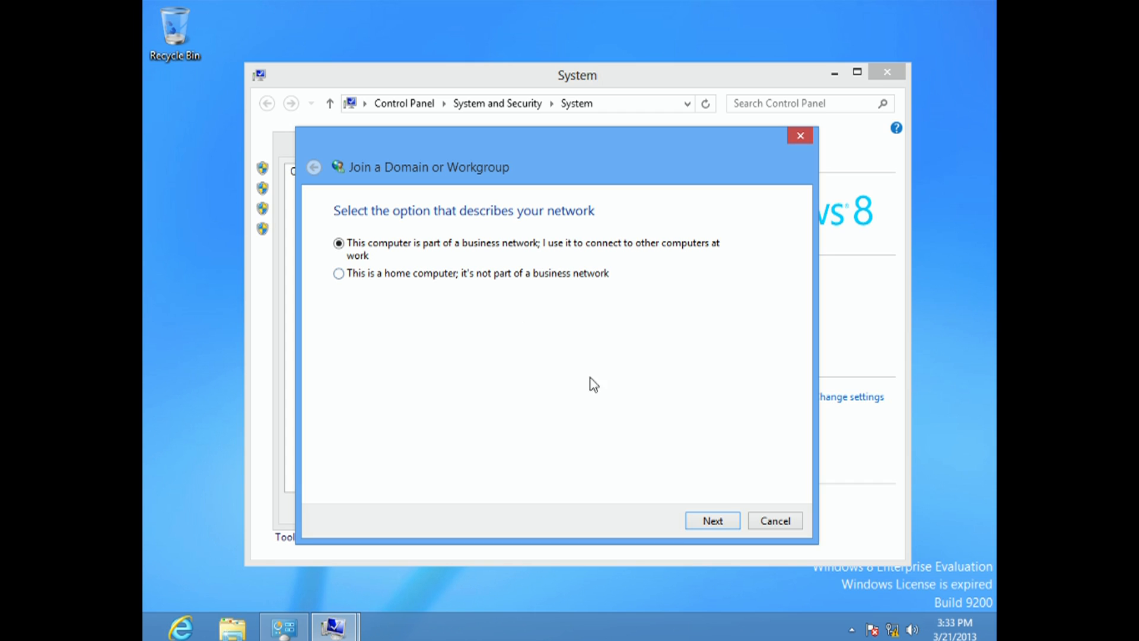
click(716, 522)
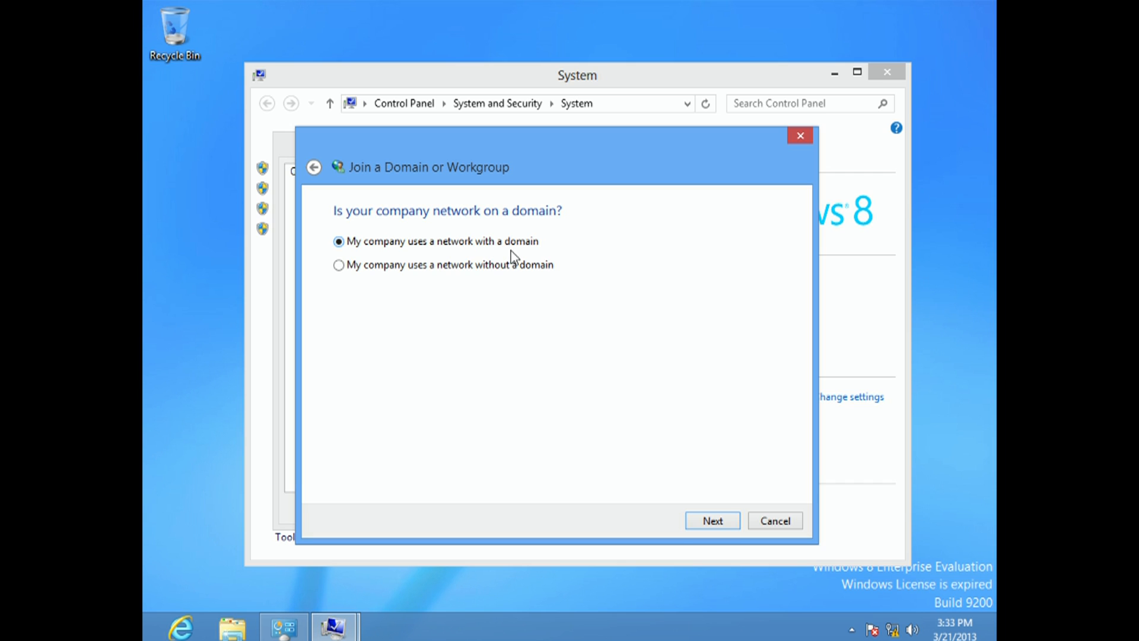
click(713, 522)
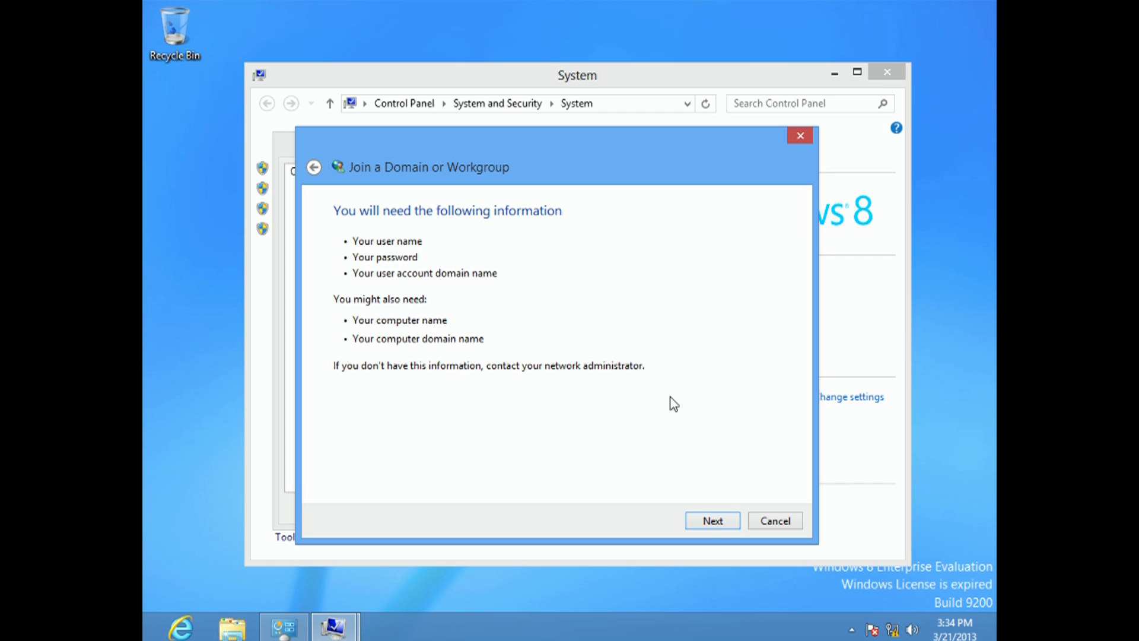
click(712, 521)
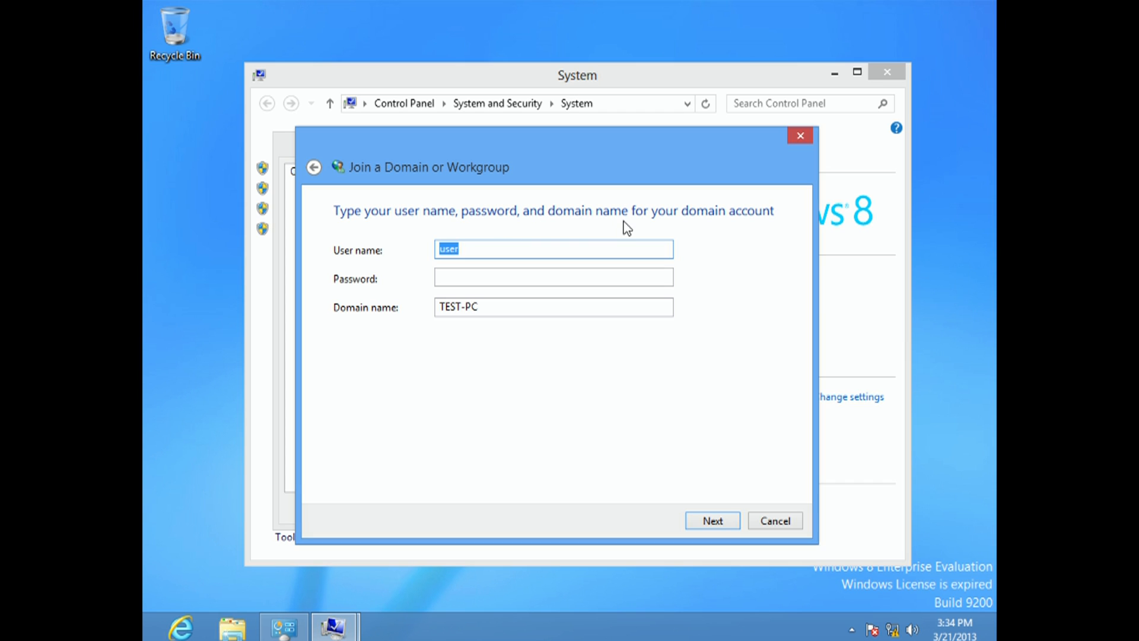
- Submit the domain account with user name administrator, the account password and domain name ETCG.COM
click(649, 249)
double_click(649, 249)
text(administrator)
key(Tab)
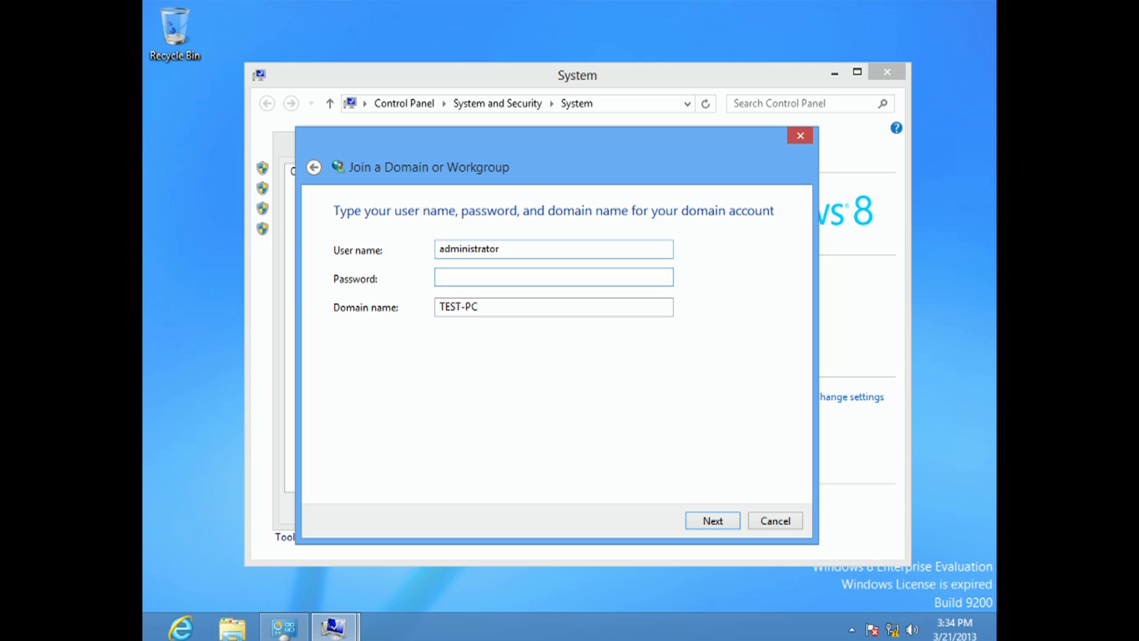
text(••••••••••)
key(Tab)
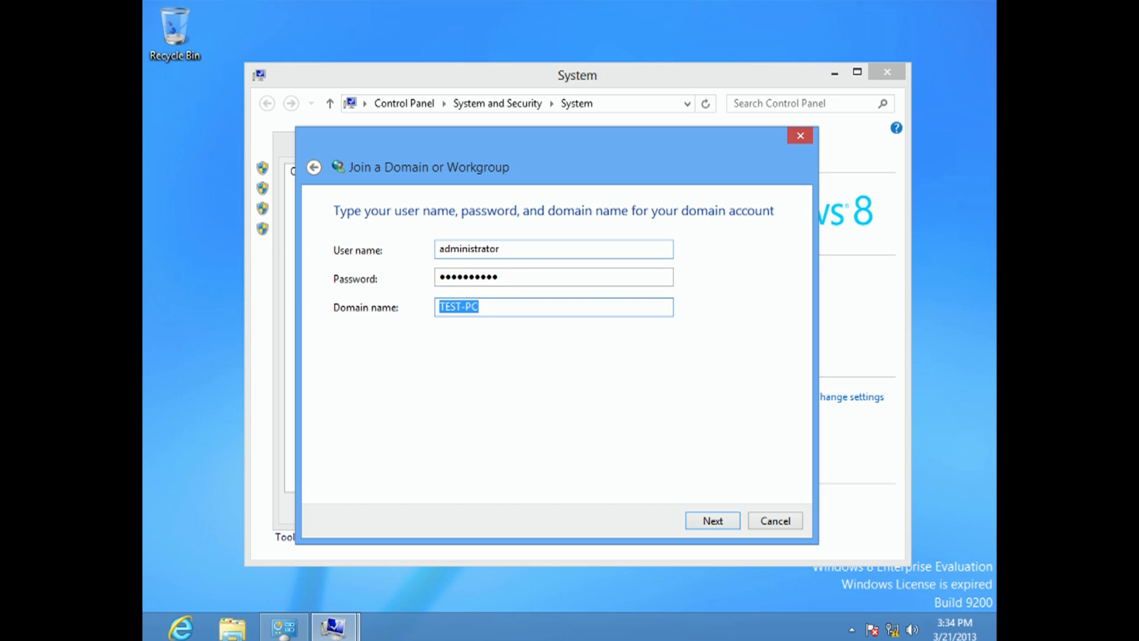
text(ETCG.COM)
click(714, 521)
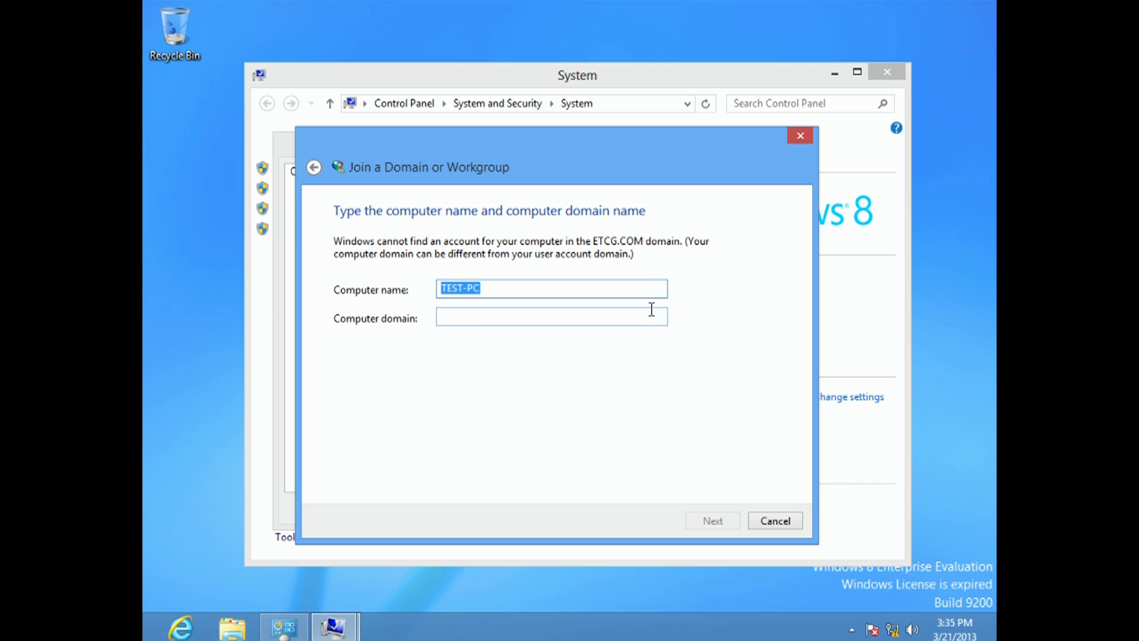
- Specify ETCG.COM as the computer domain for TEST-PC and proceed to the domain permission credentials
click(539, 281)
click(477, 316)
text(ETC)
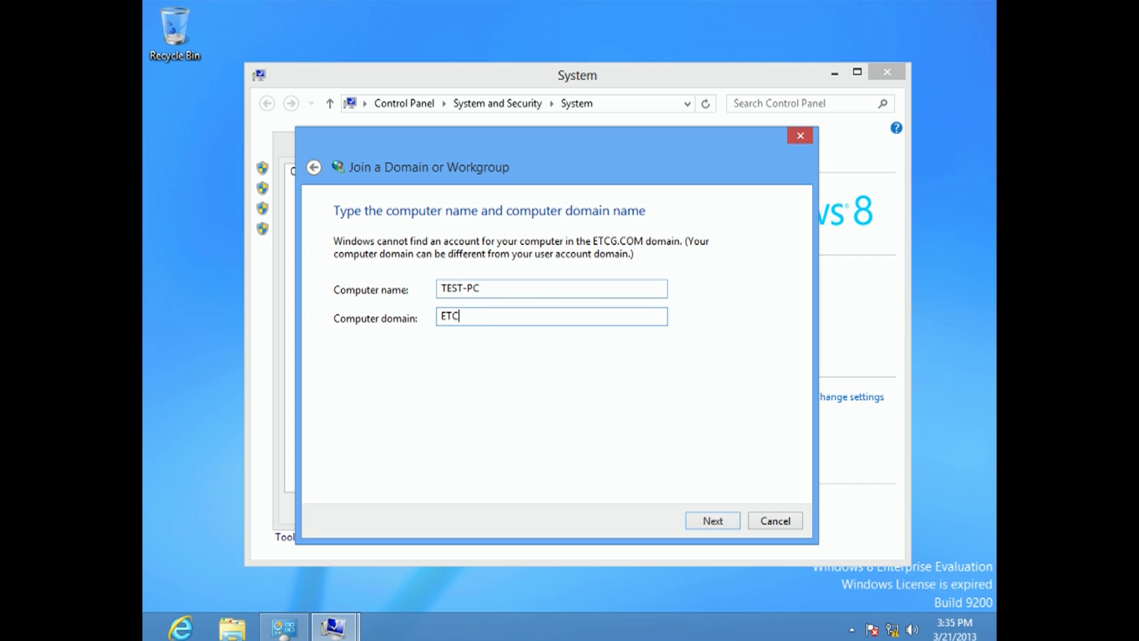
text(G.COM)
click(718, 524)
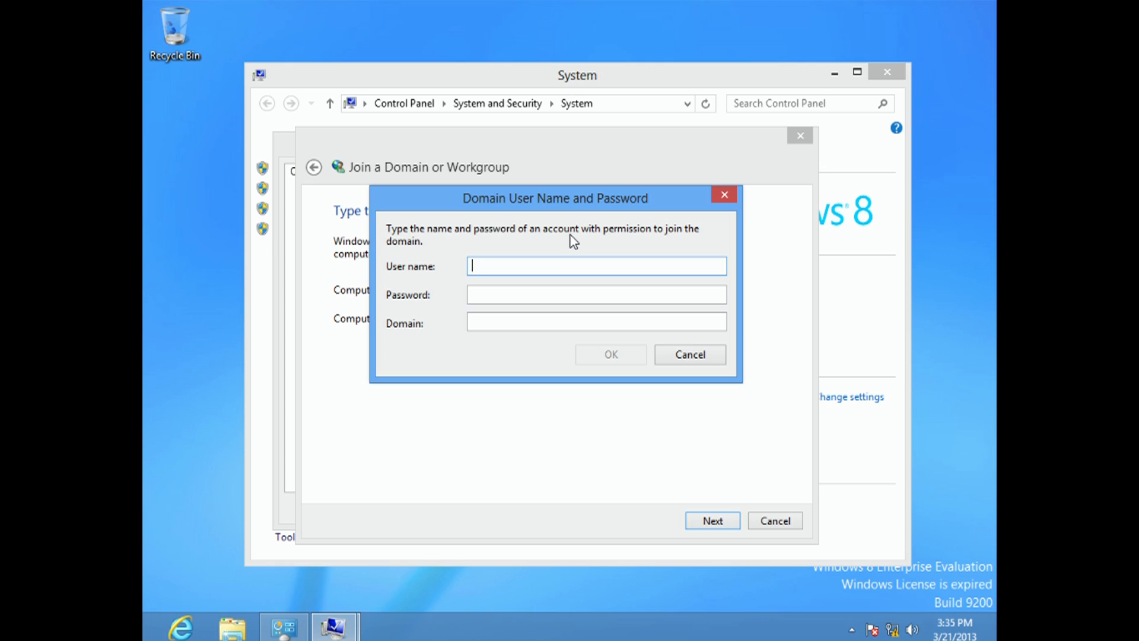
- Authorize the domain join with user name administrator, the account password and domain ETCG.COM
text(administrator••••••)
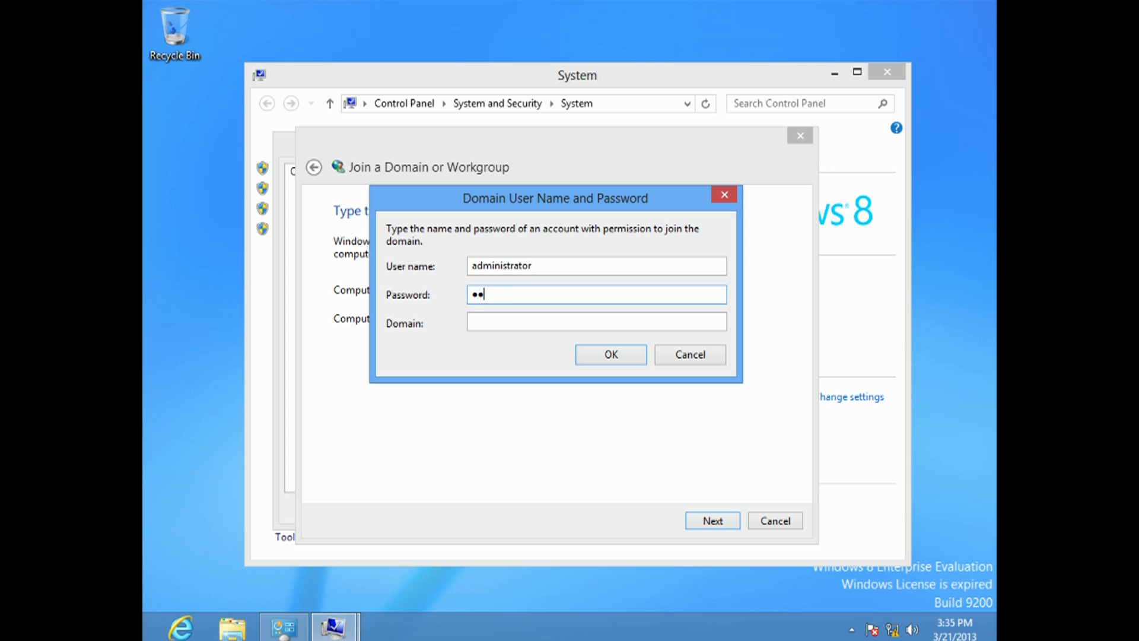
text(••••)
key(Tab)
text(ETCG.COM)
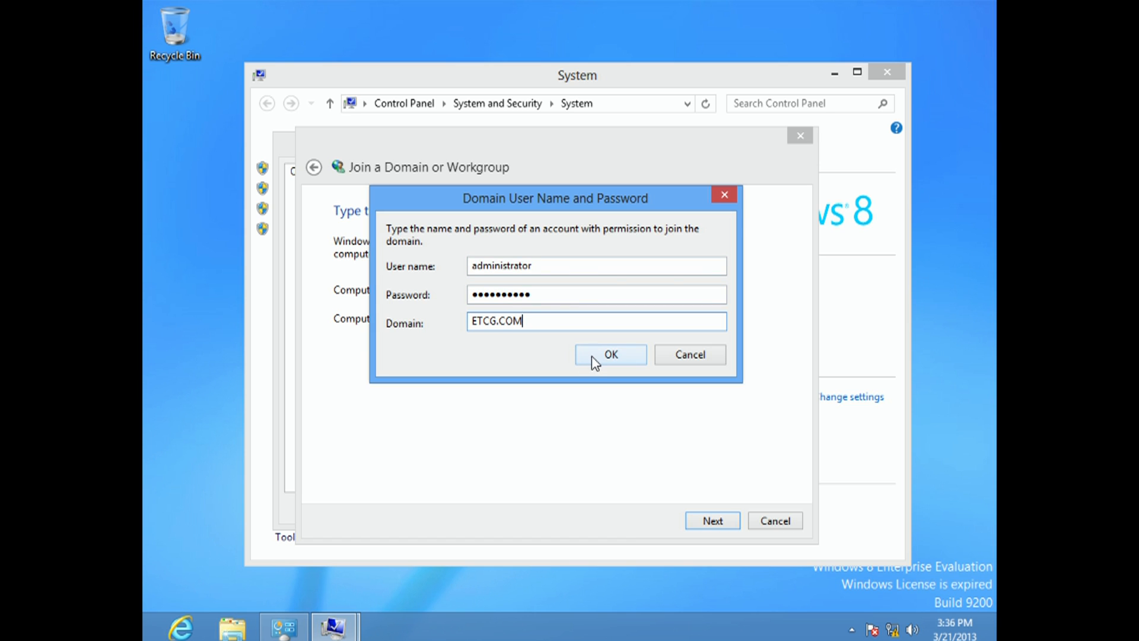
click(610, 354)
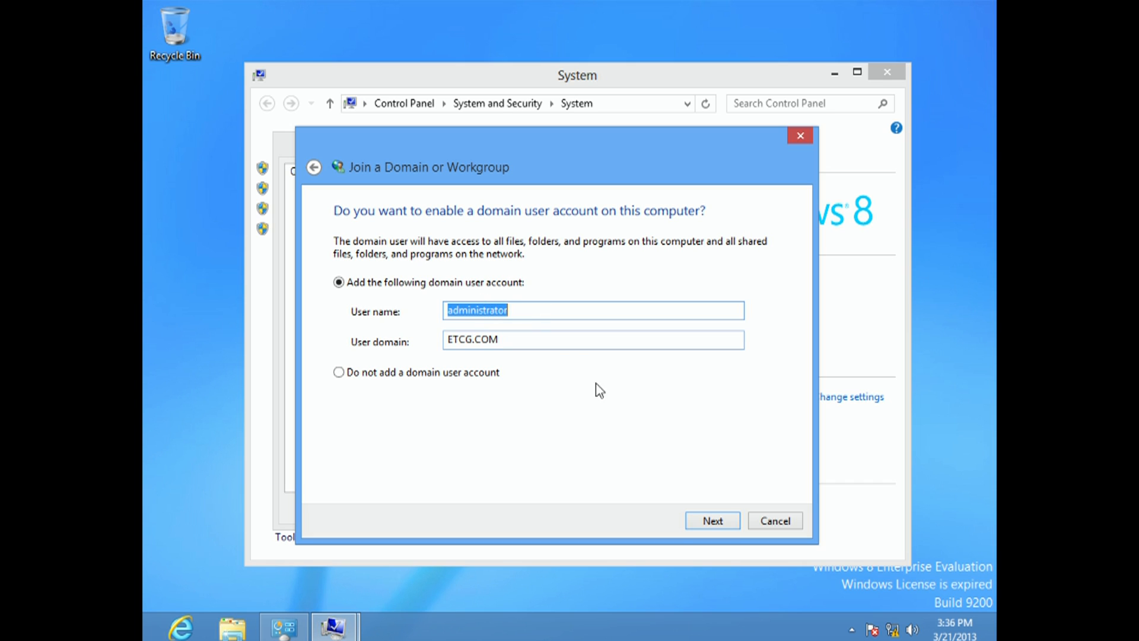
- Add the ETCG.COM administrator domain account to this computer with the Administrator access level
click(706, 522)
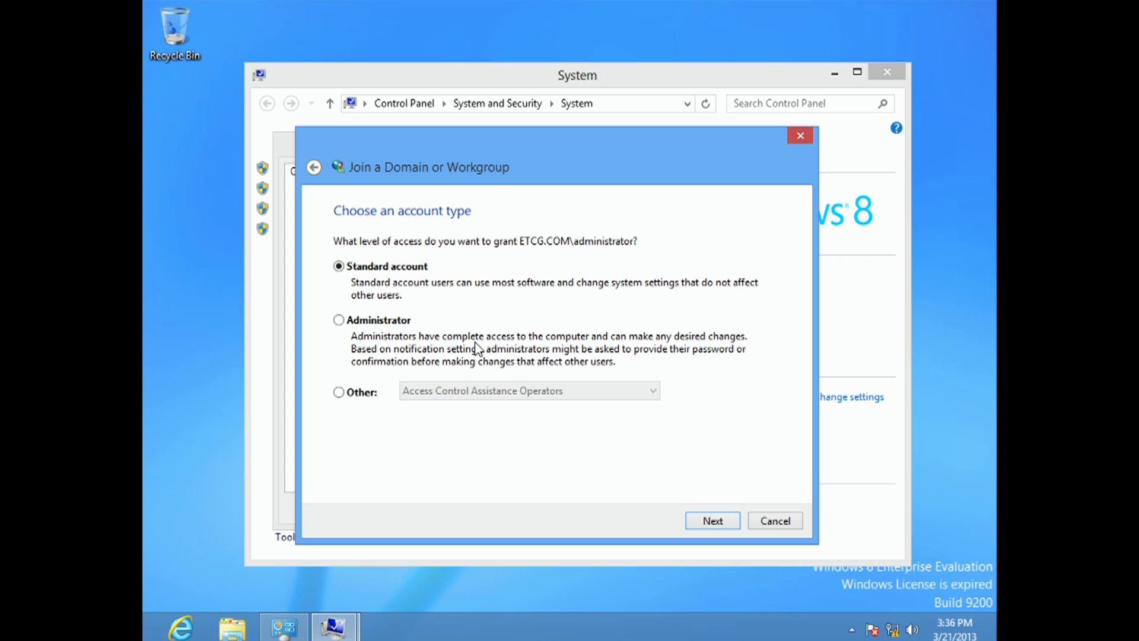
click(338, 321)
click(719, 519)
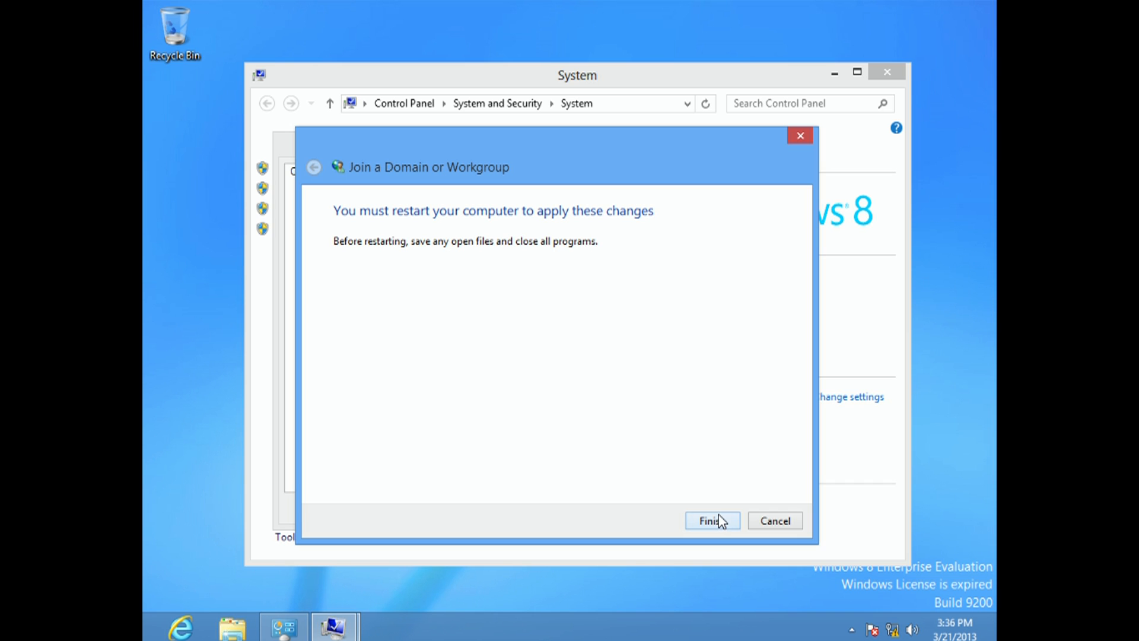
- Finish the domain join wizard, accept the System Properties and restart the computer immediately
click(712, 520)
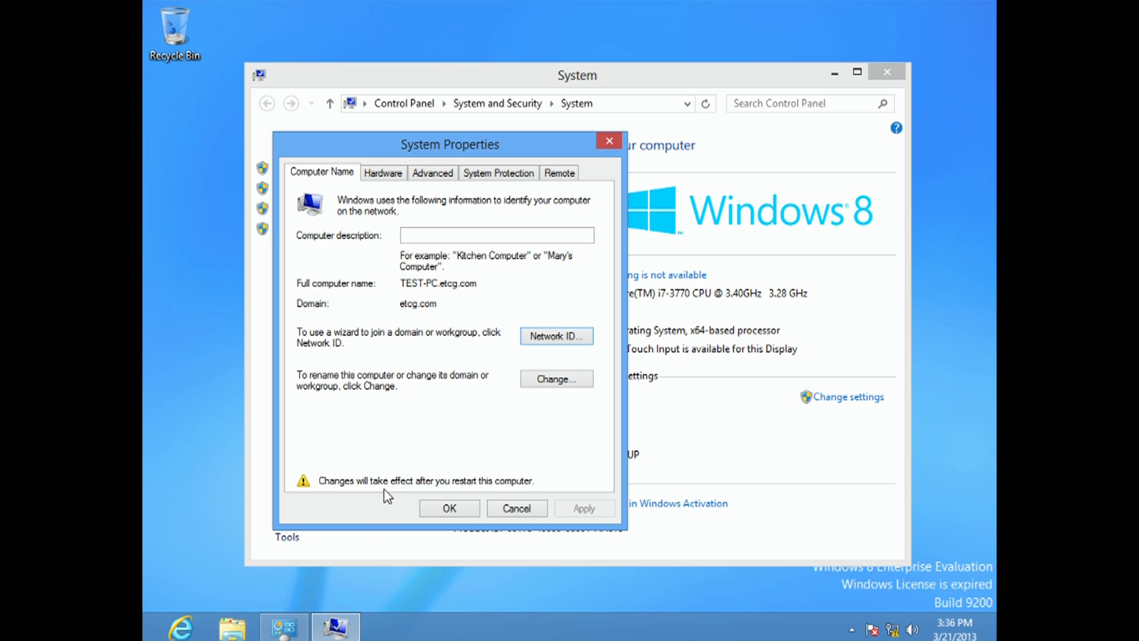
click(449, 510)
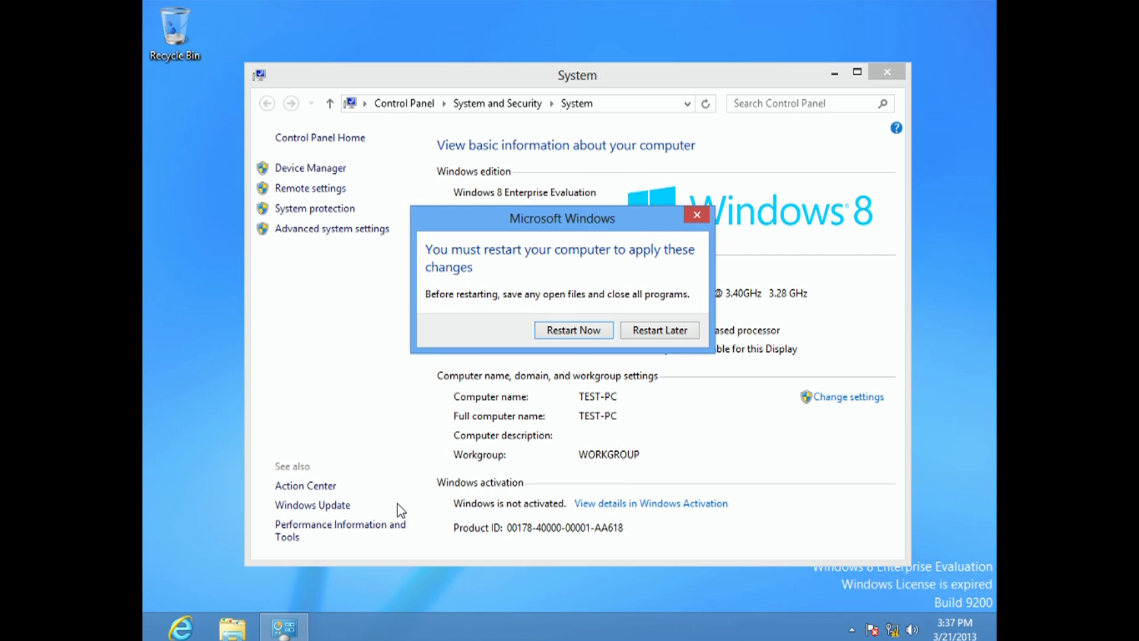
click(580, 333)
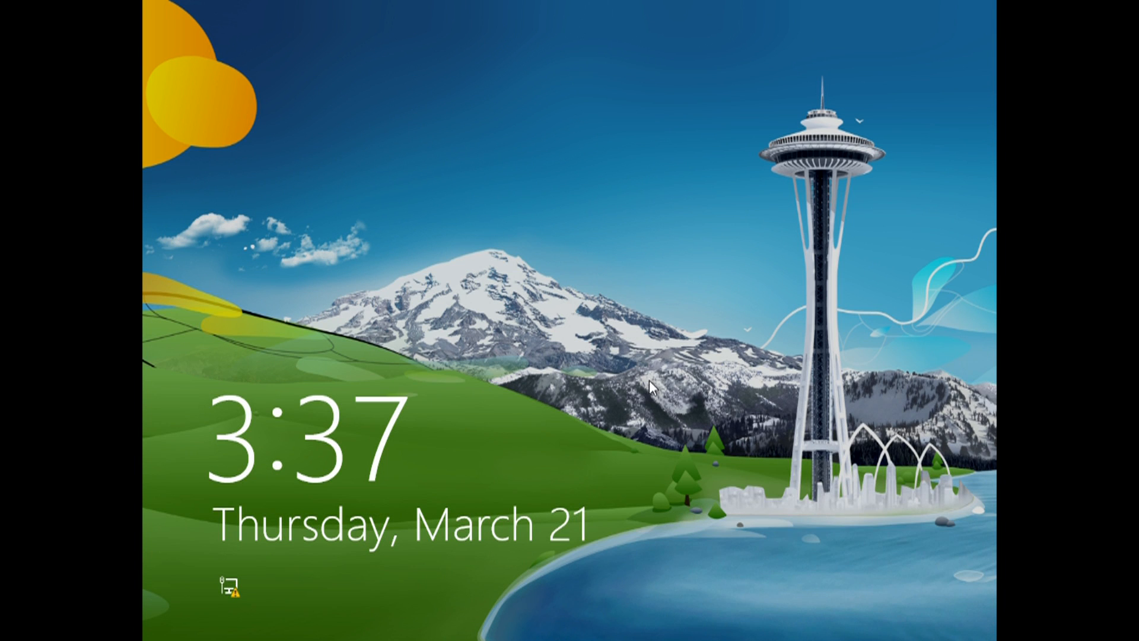
- Sign in to Windows as ETCG.COM\administrator with the account password
click(639, 377)
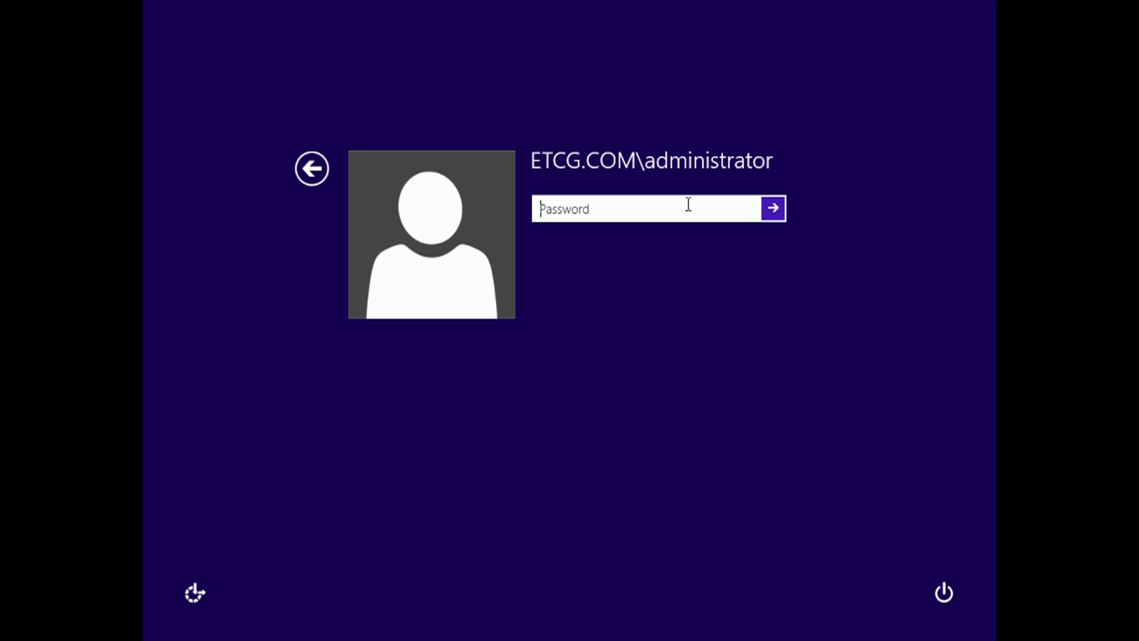
text(Pa$$w0rd1)
text(*)
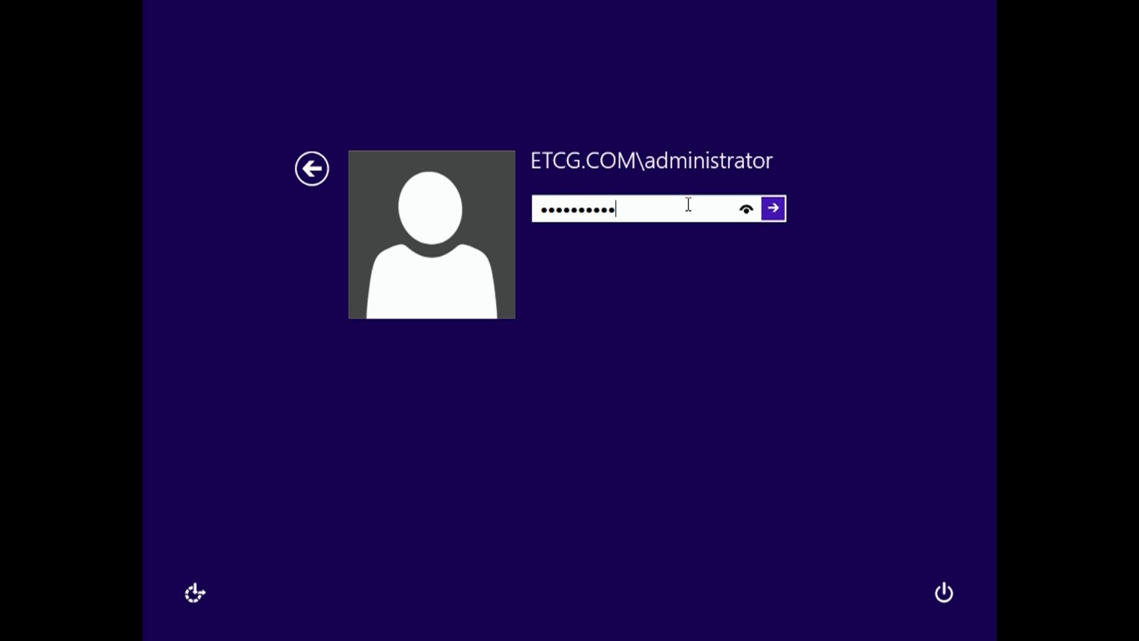
key(Return)
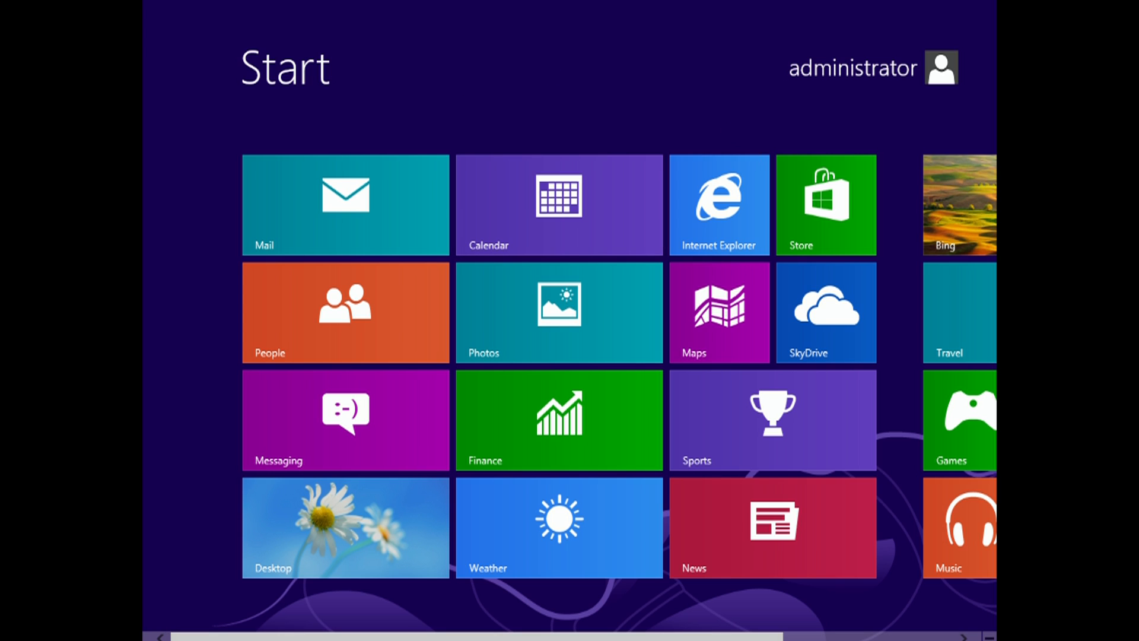
- Search the settings for "system" and open the System page to check the computer's domain membership
scroll(738, 631, down, 3)
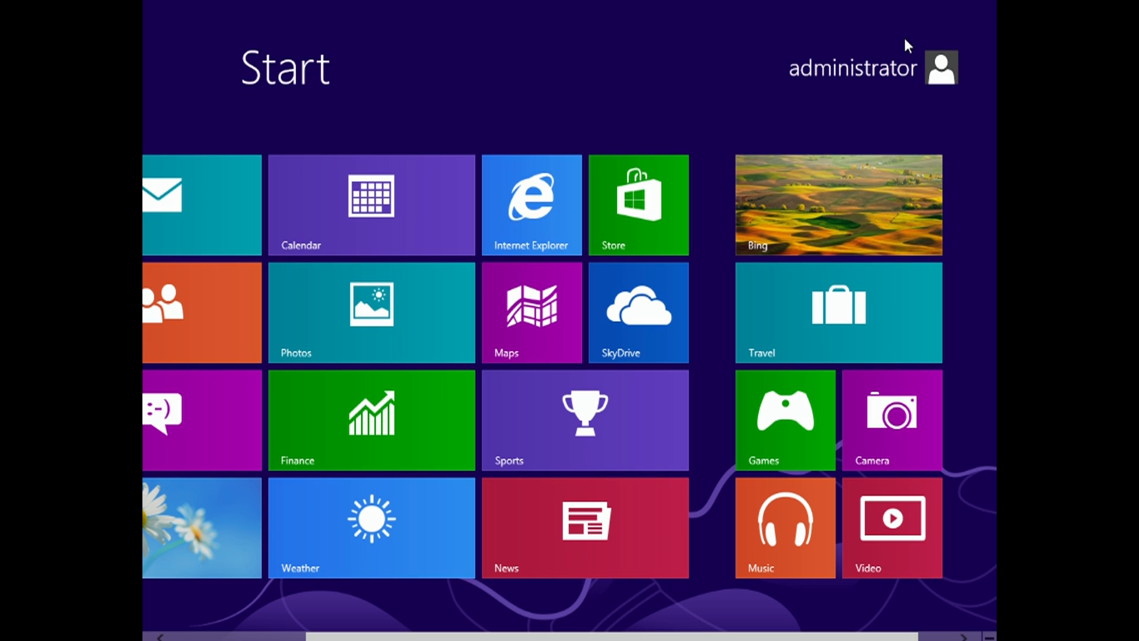
mouse_move(995, 1)
click(966, 150)
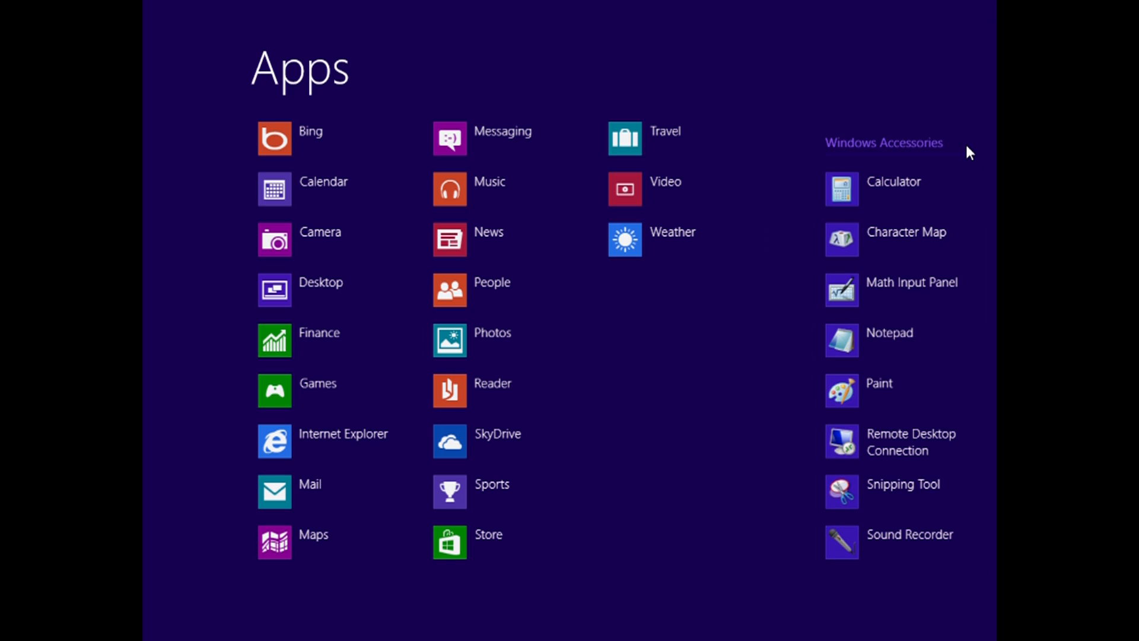
text(system)
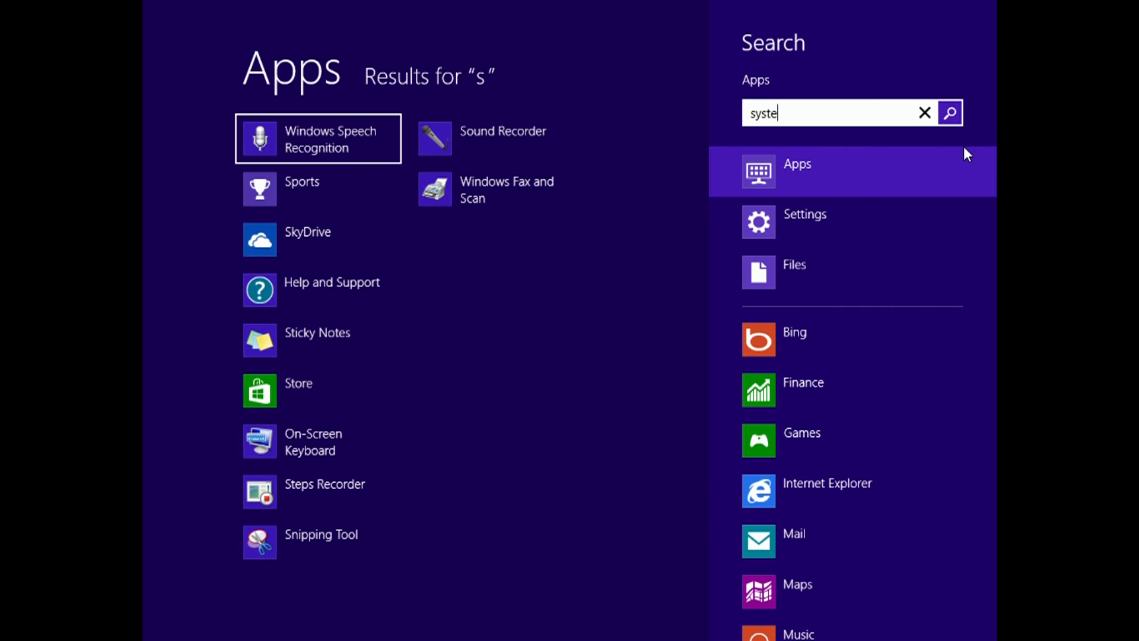
click(853, 211)
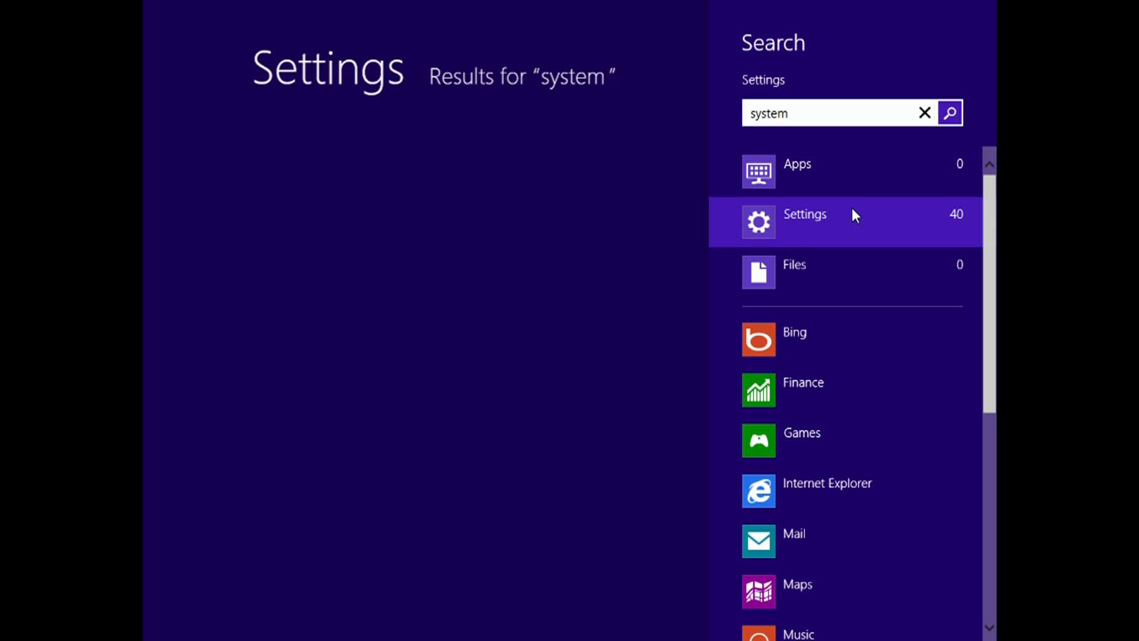
click(650, 138)
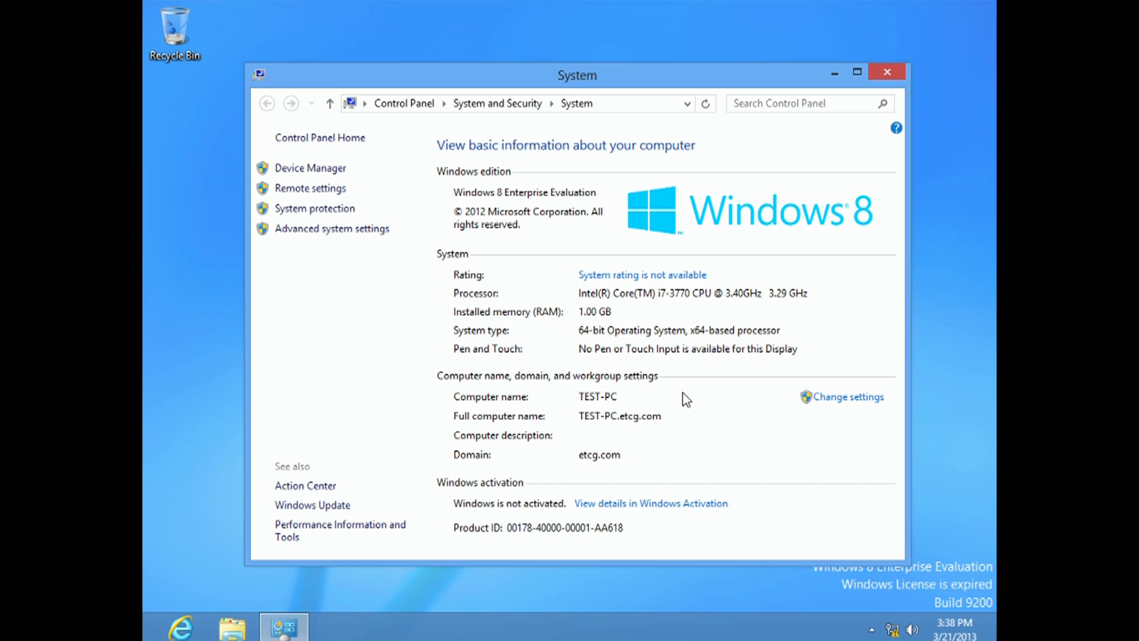
- Switch to the 2012 Server virtual machine and refresh the Computers container of etcg.com in Active Directory Users and Computers
mouse_move(689, 638)
click(689, 638)
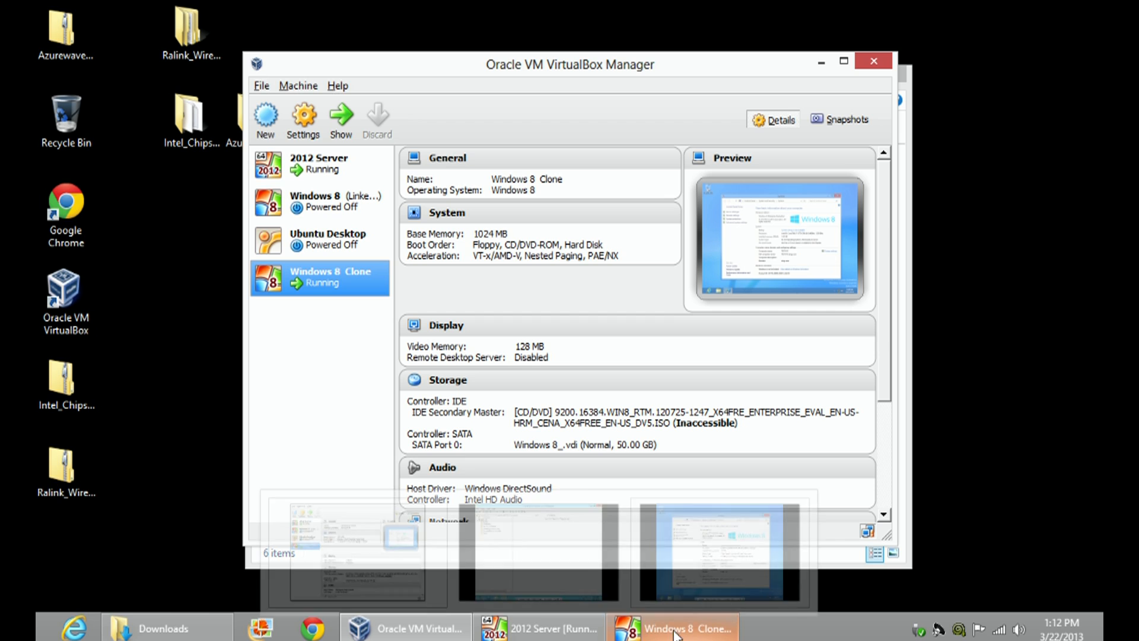
double_click(348, 173)
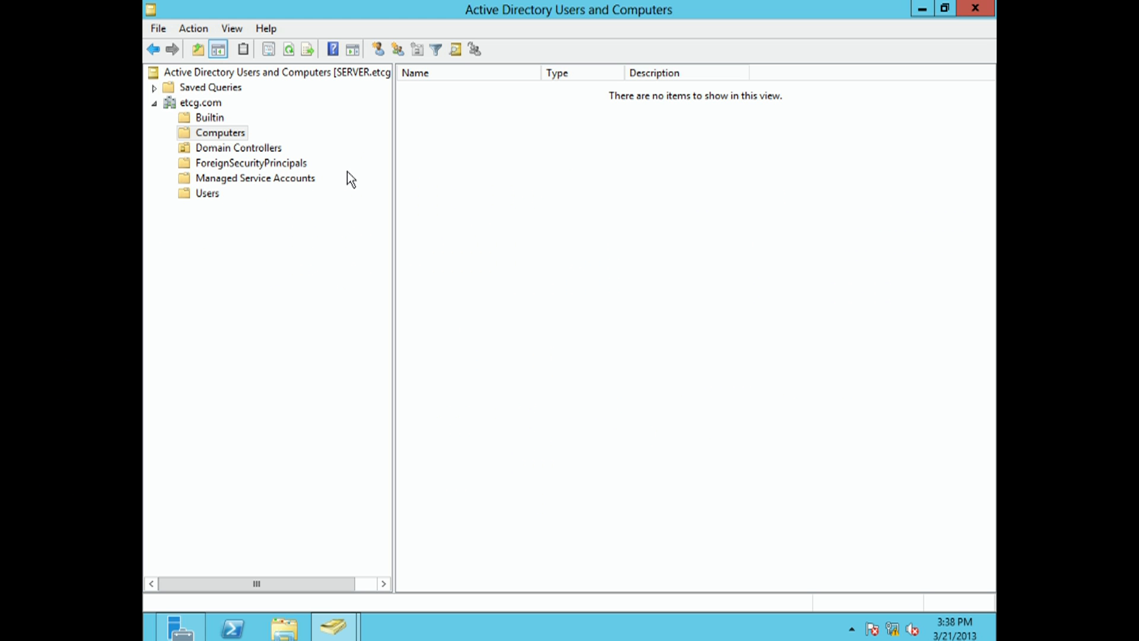
click(235, 133)
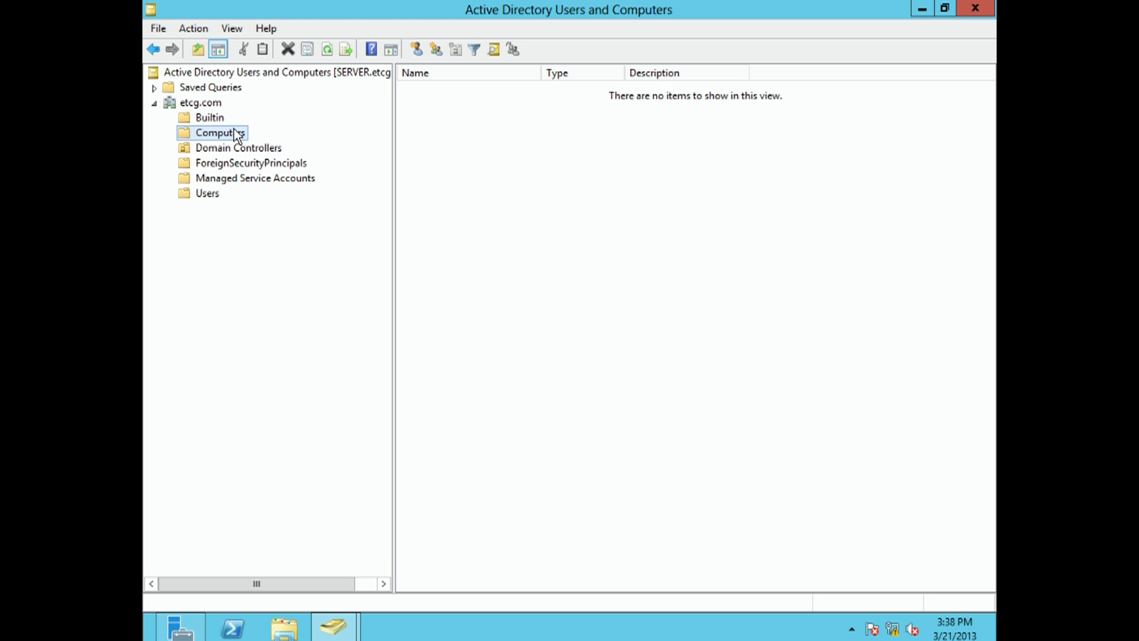
click(325, 51)
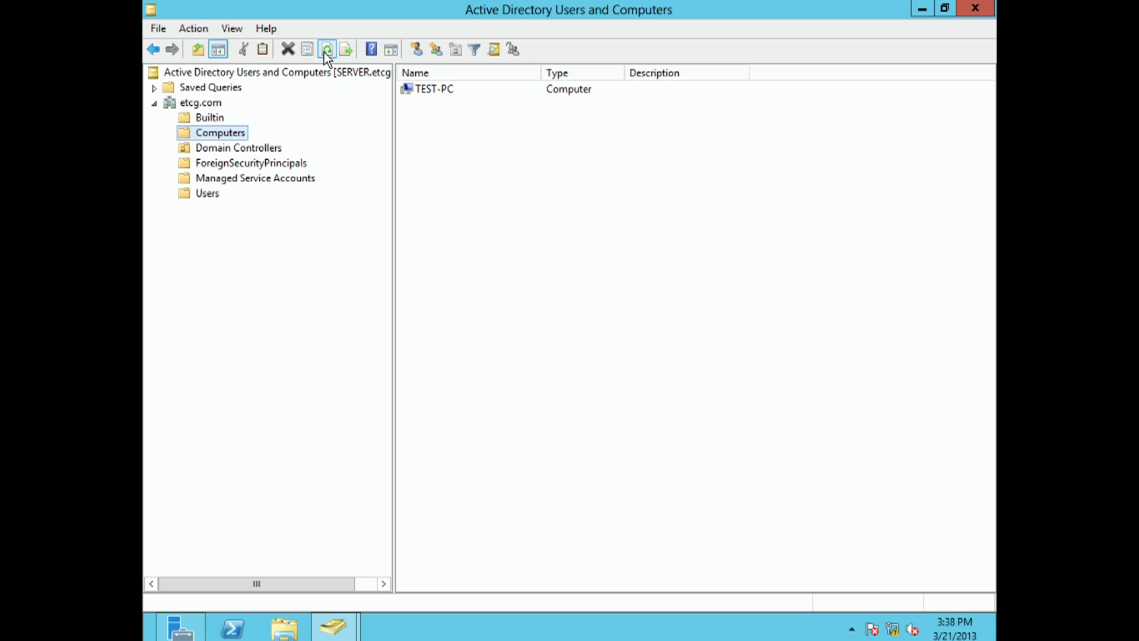
- Review the TEST-PC computer object's properties, from operating system and group membership through delegation, location, manager and dial-in, and close them
click(438, 92)
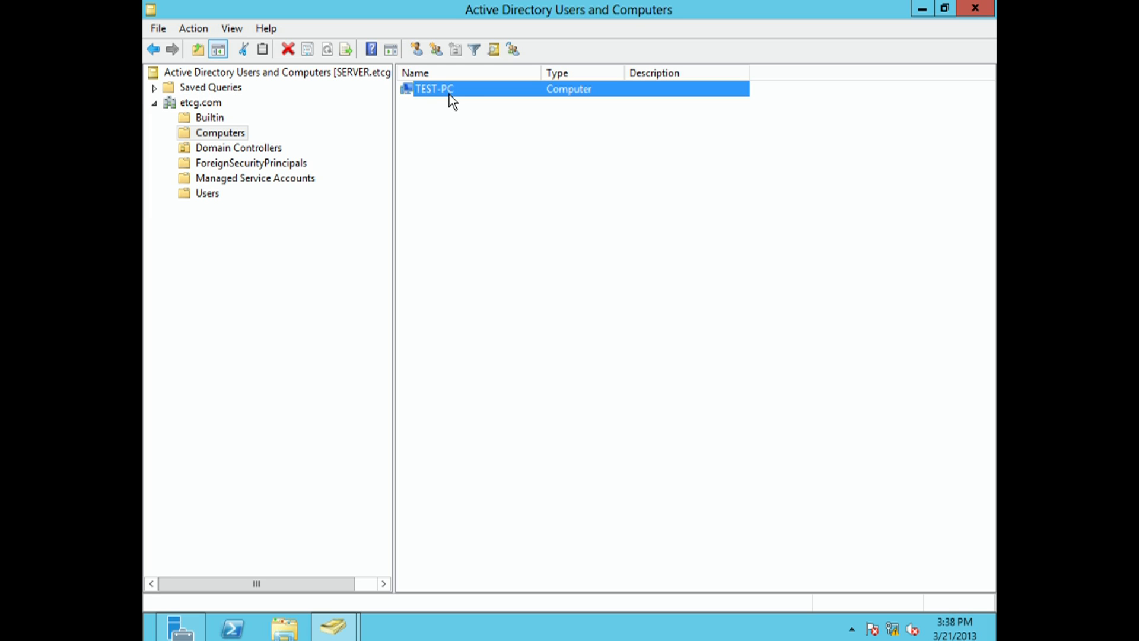
right_click(464, 89)
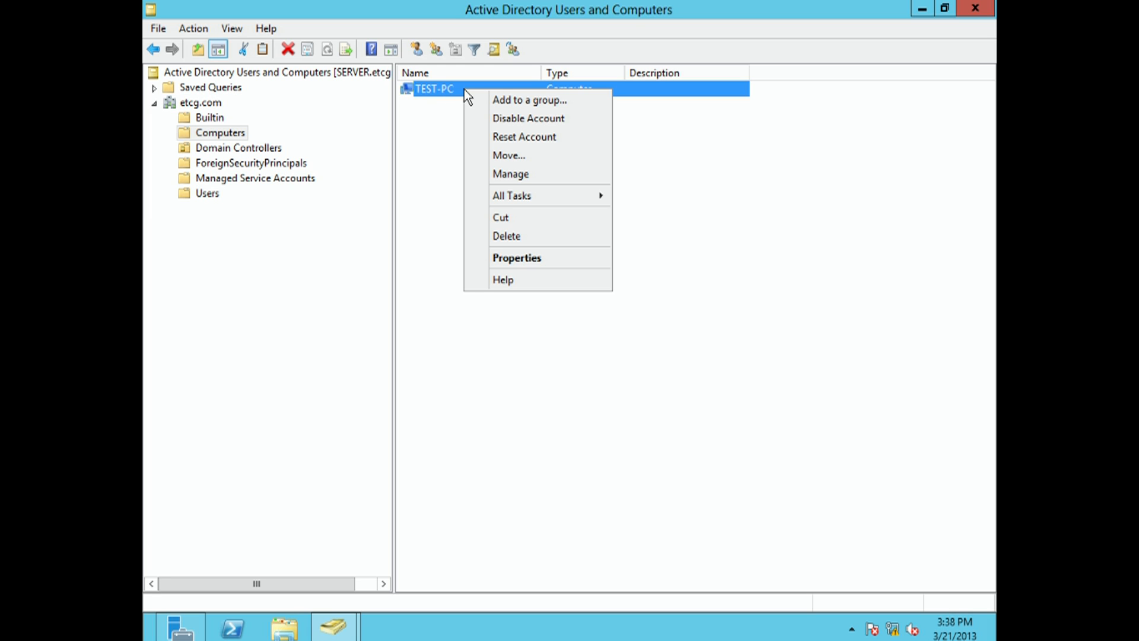
click(544, 260)
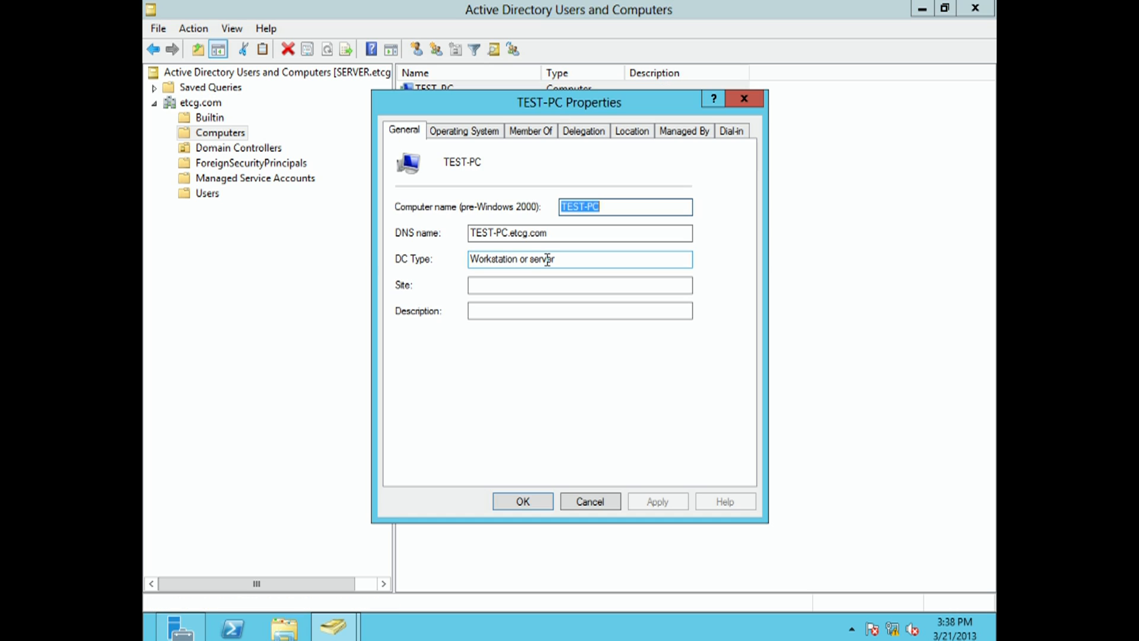
click(478, 128)
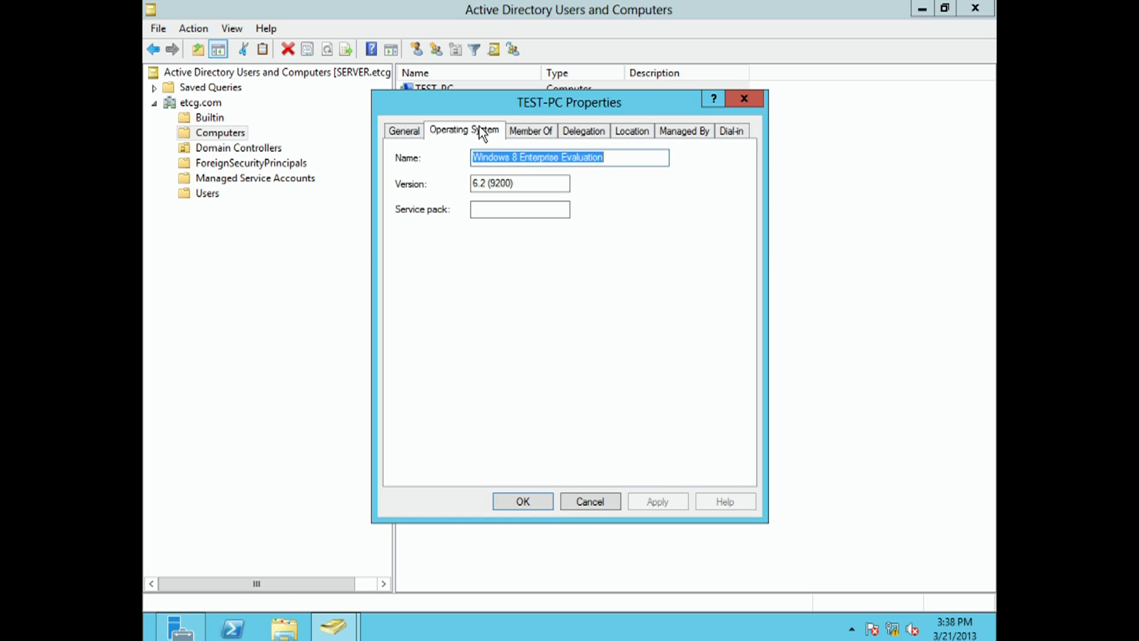
click(524, 131)
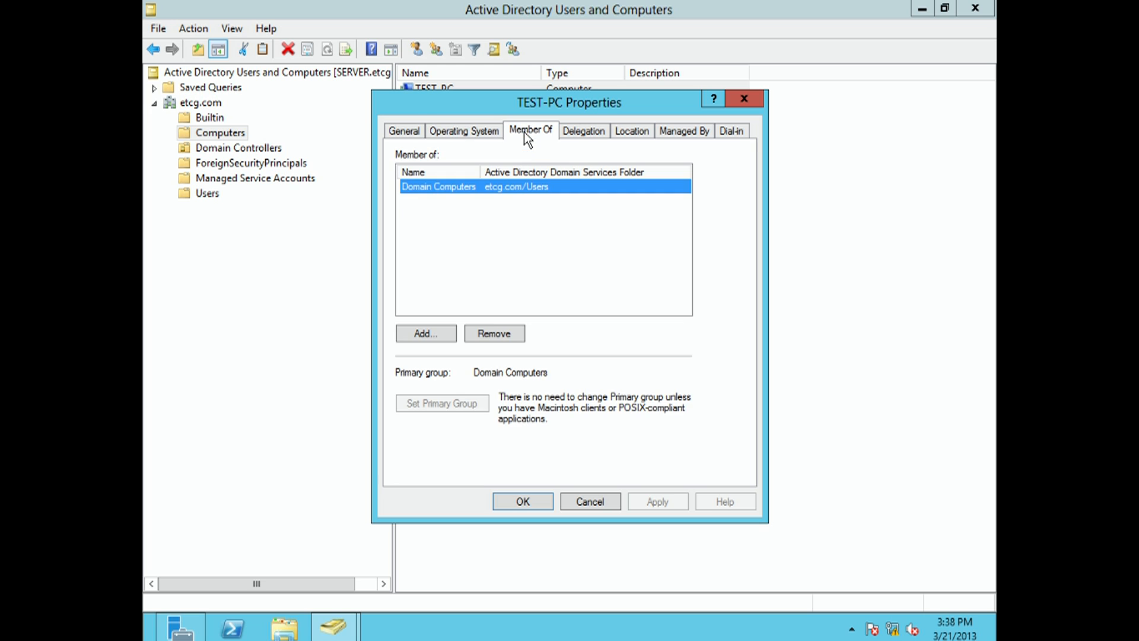
click(572, 132)
click(634, 133)
click(666, 134)
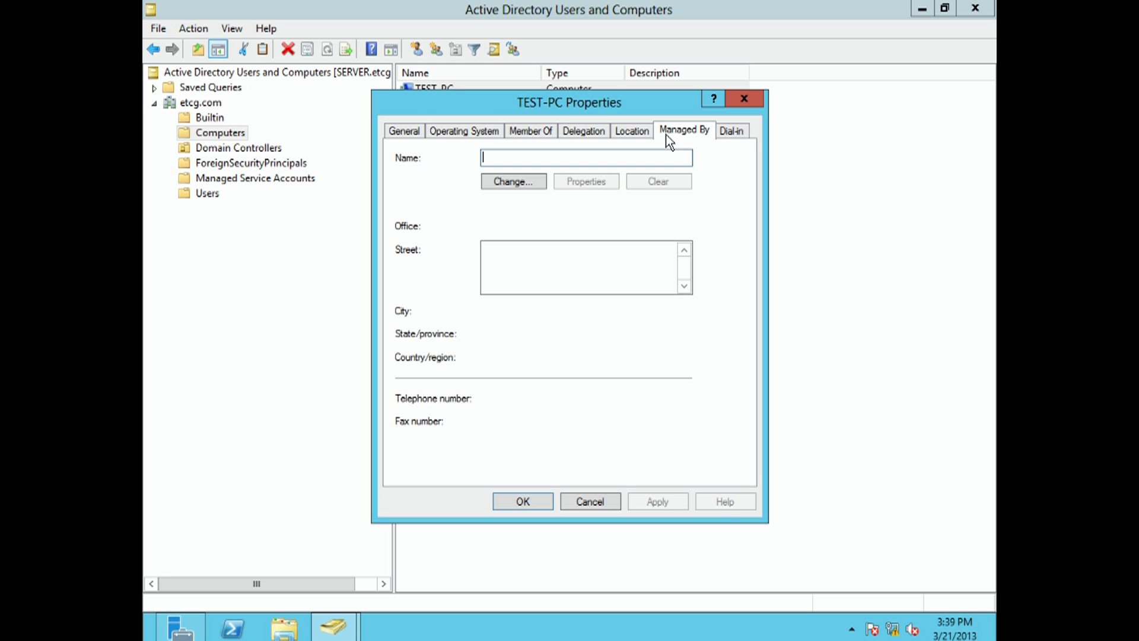
click(731, 130)
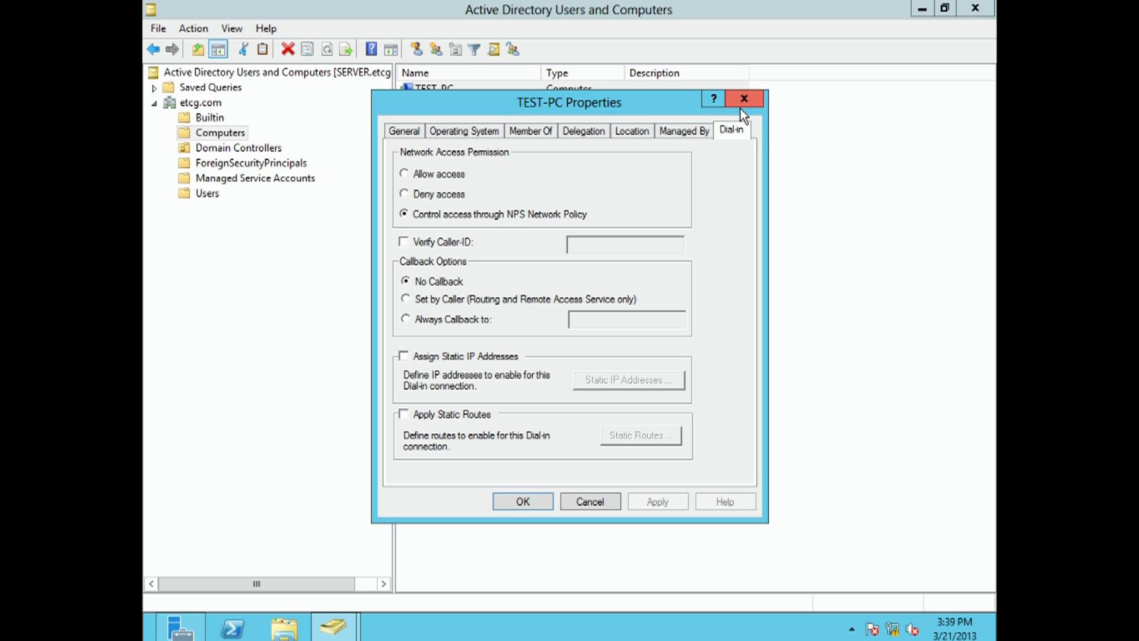
click(742, 102)
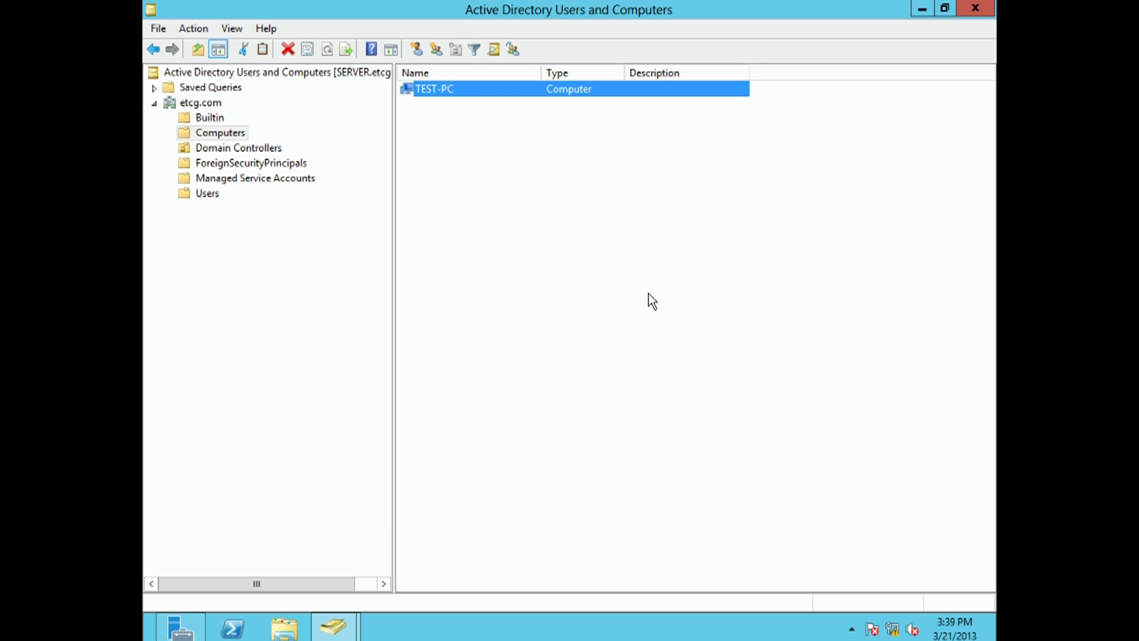